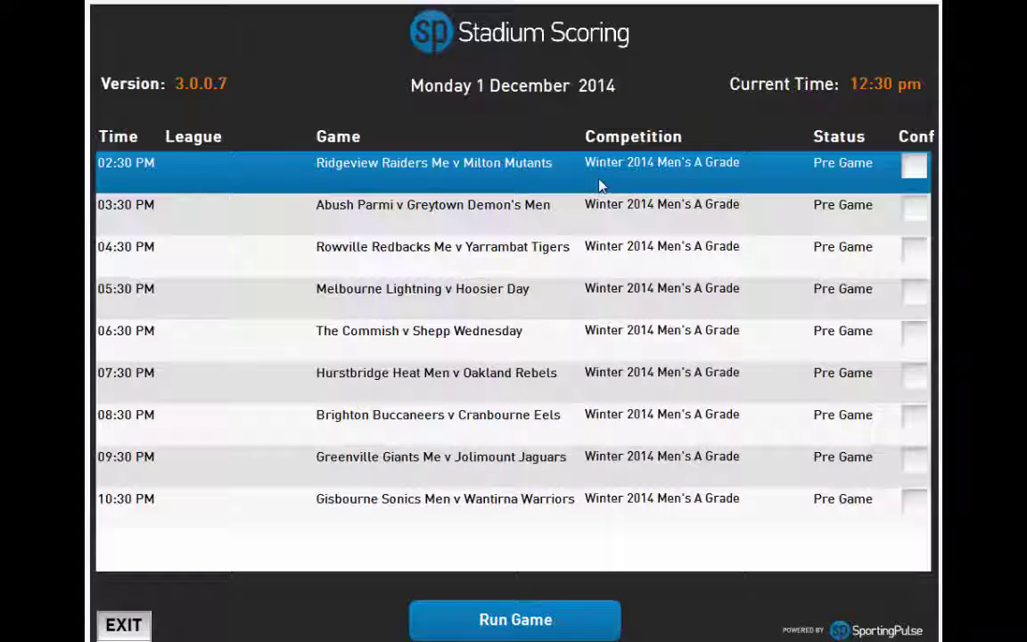
Step: Open the 02:30 PM Ridgeview Raiders v Milton Mutants game in the game list for scoring
double_click(599, 184)
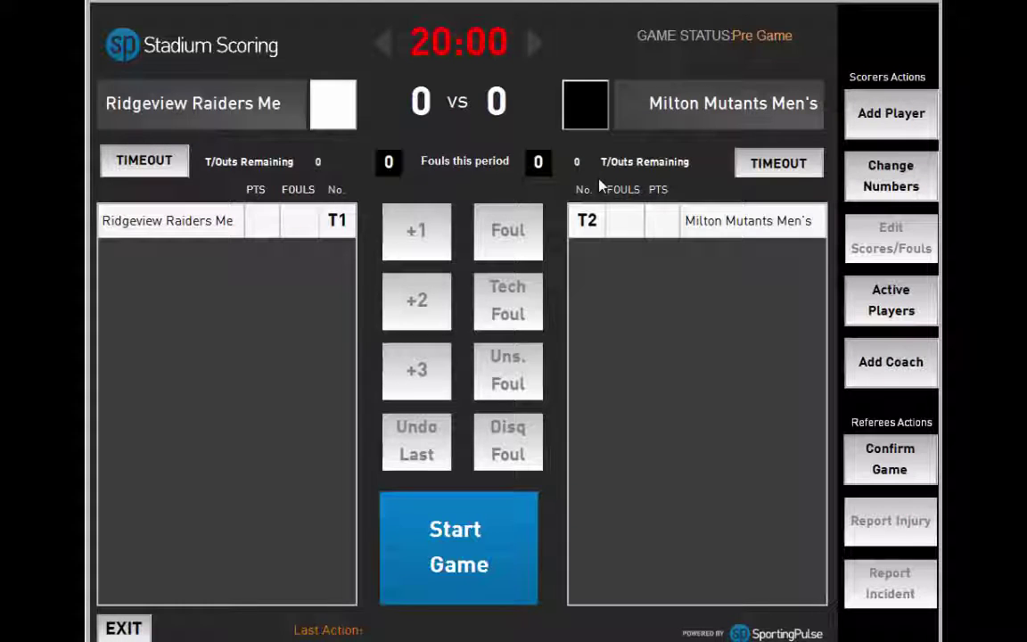
Step: Mark Ridgeview players 3, 6, 7, 8 and 10 as active
left_click(869, 302)
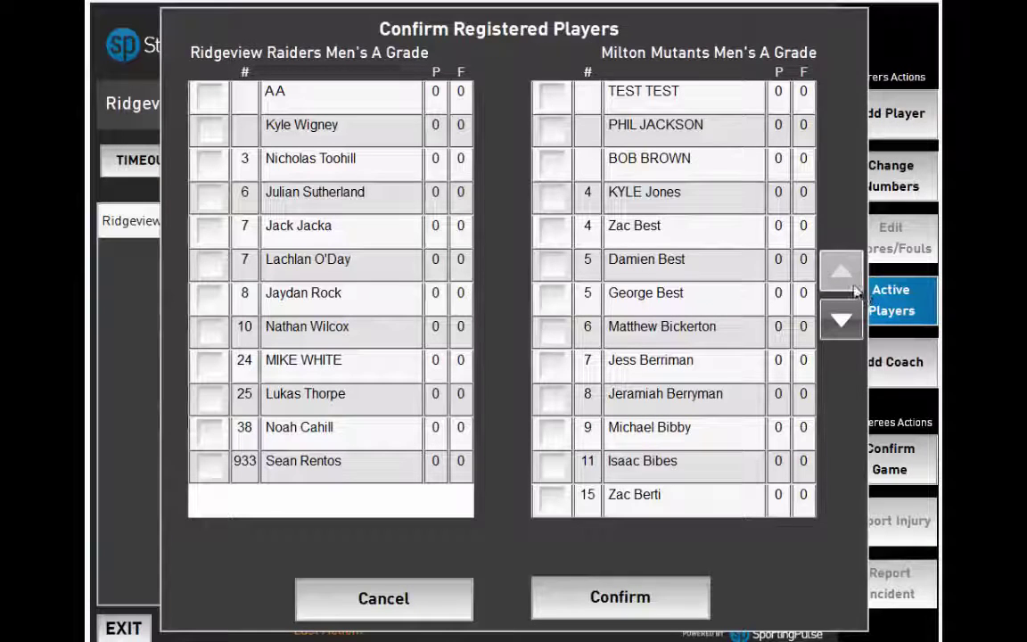
left_click(210, 160)
left_click(210, 194)
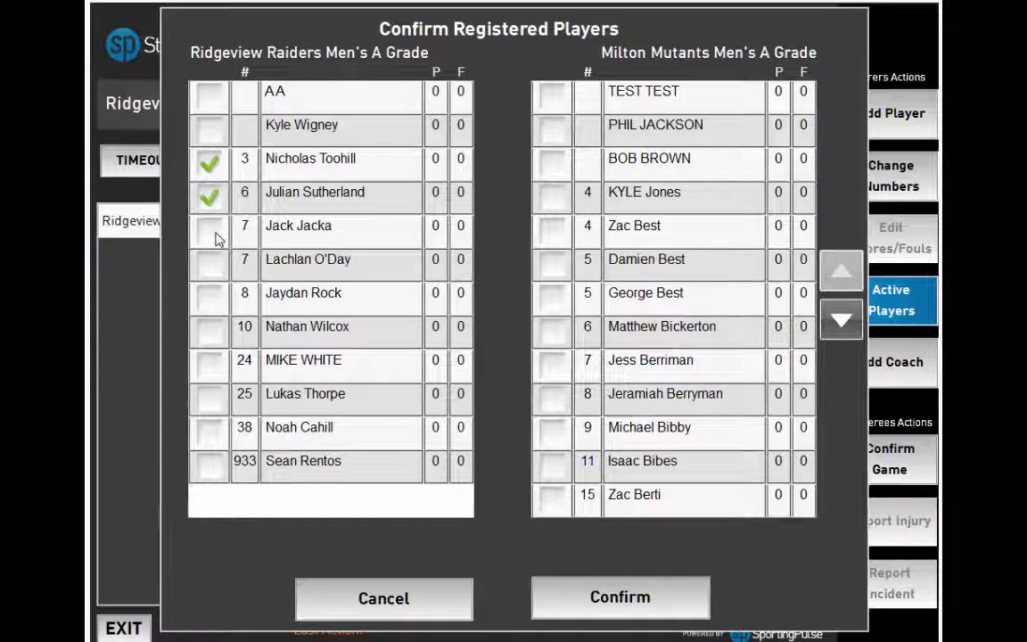
left_click(211, 229)
left_click(210, 296)
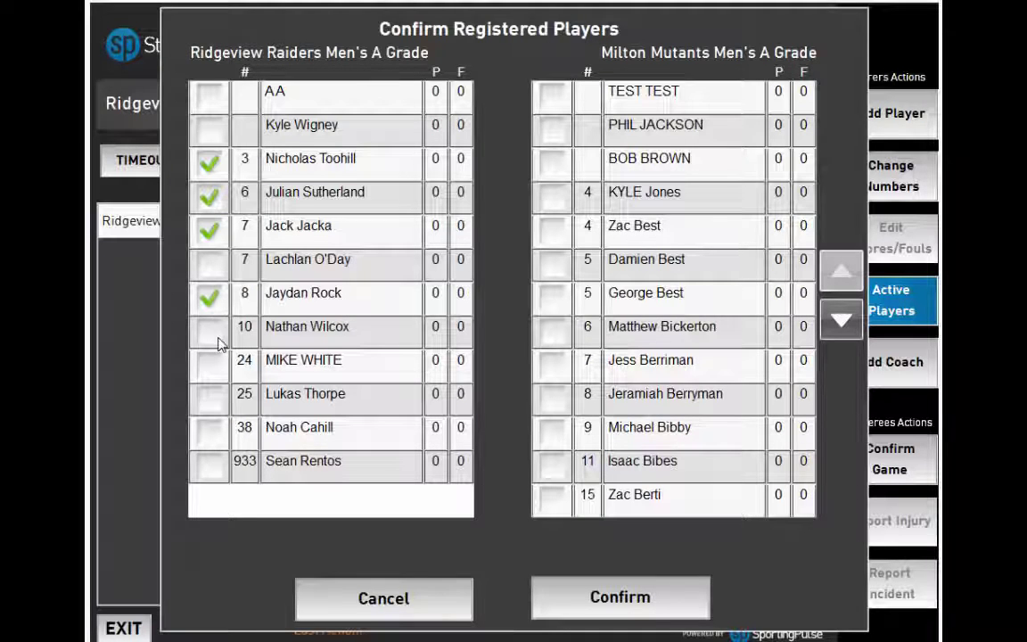
left_click(212, 330)
Step: Mark Milton Mutants players 4, 5, 6, 7 and 8 as active and confirm the selection
left_click(552, 232)
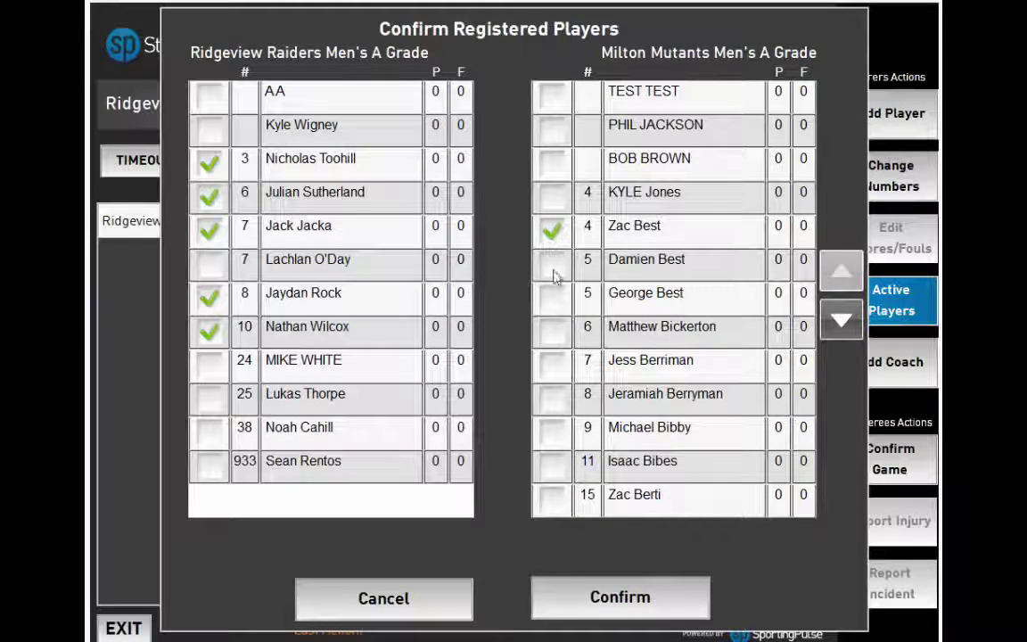
left_click(552, 297)
left_click(550, 330)
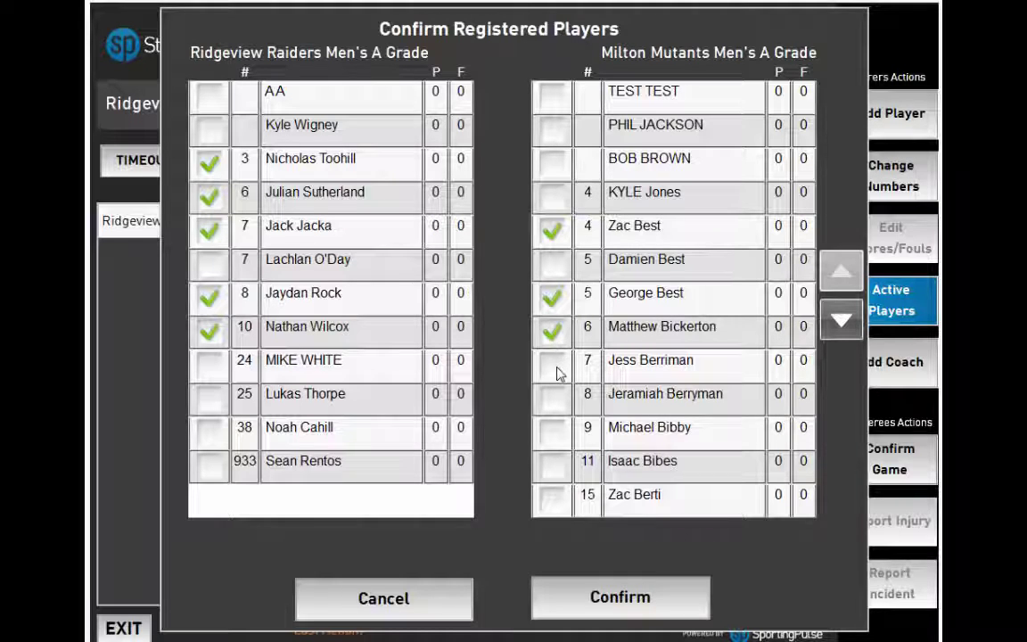
left_click(552, 364)
left_click(553, 401)
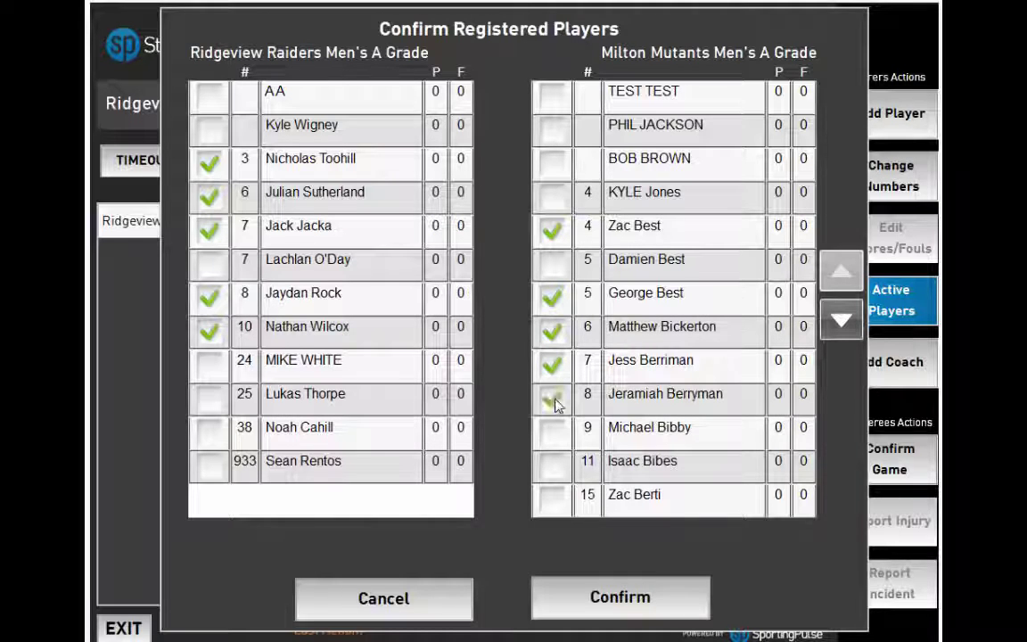
left_click(594, 599)
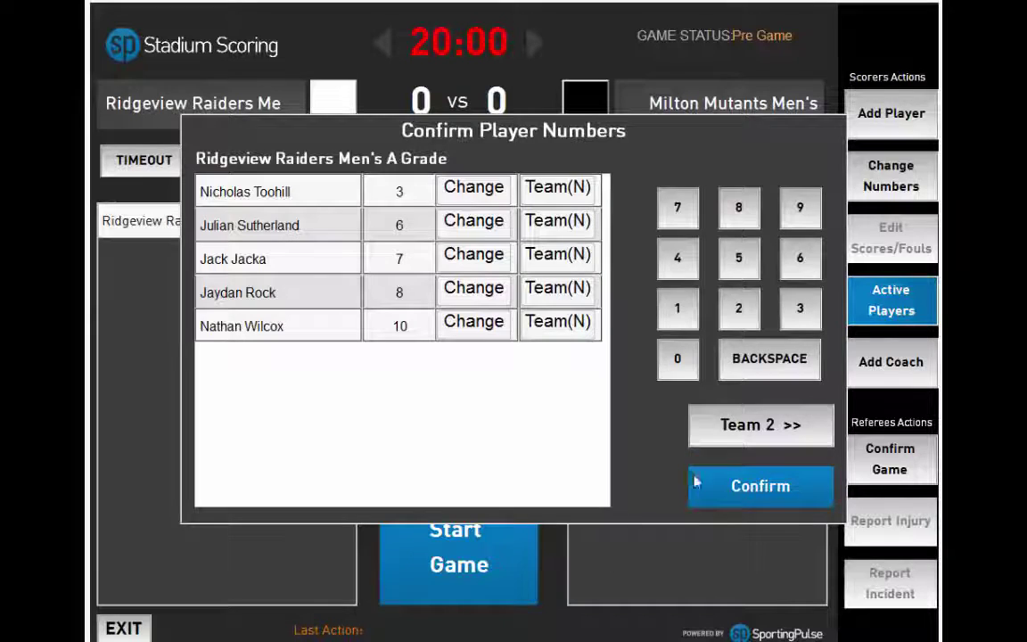
Step: Accept Ridgeview's numbers, renumber Milton's number 4 player to 42, and confirm the coaches
left_click(727, 486)
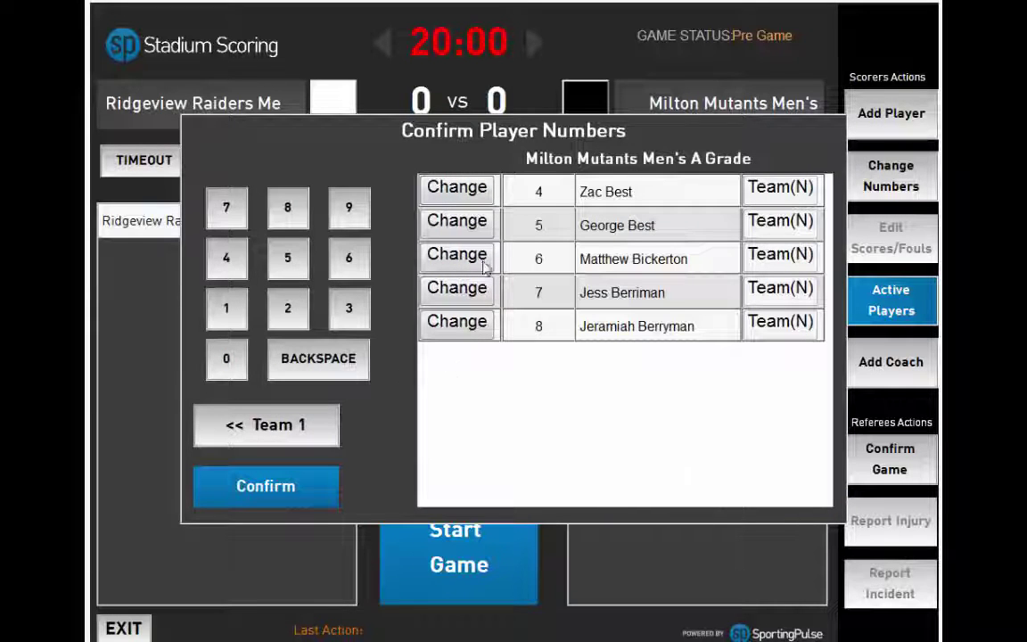
left_click(454, 191)
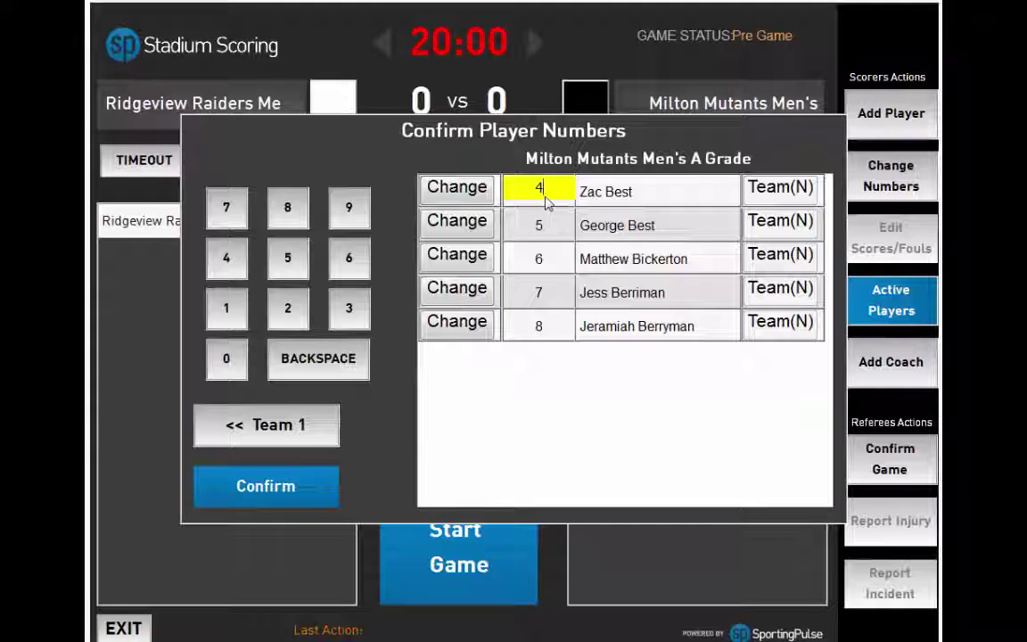
key("BackSpace")
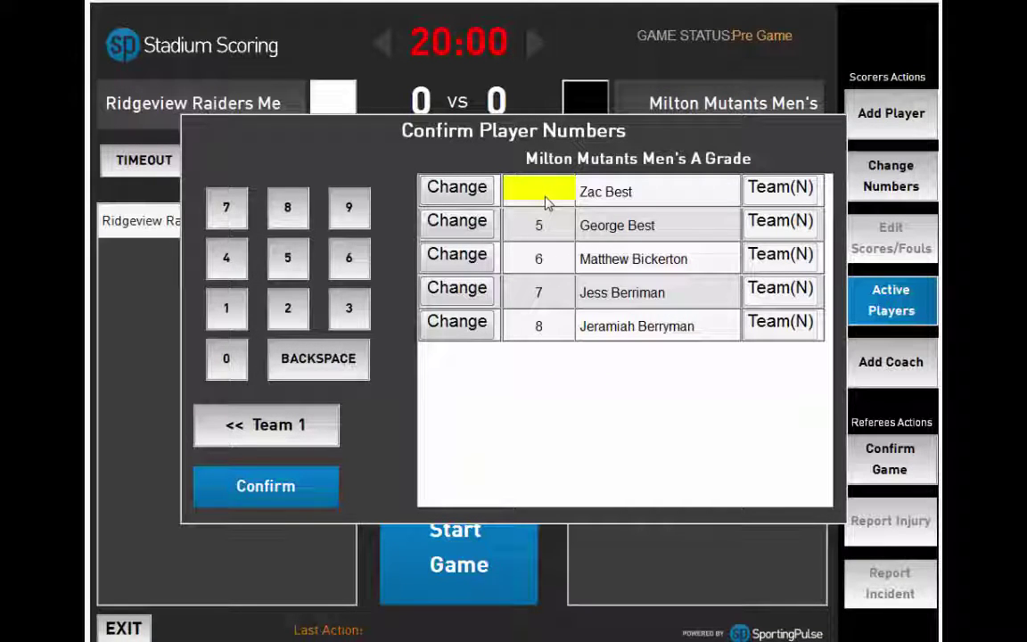
type("42")
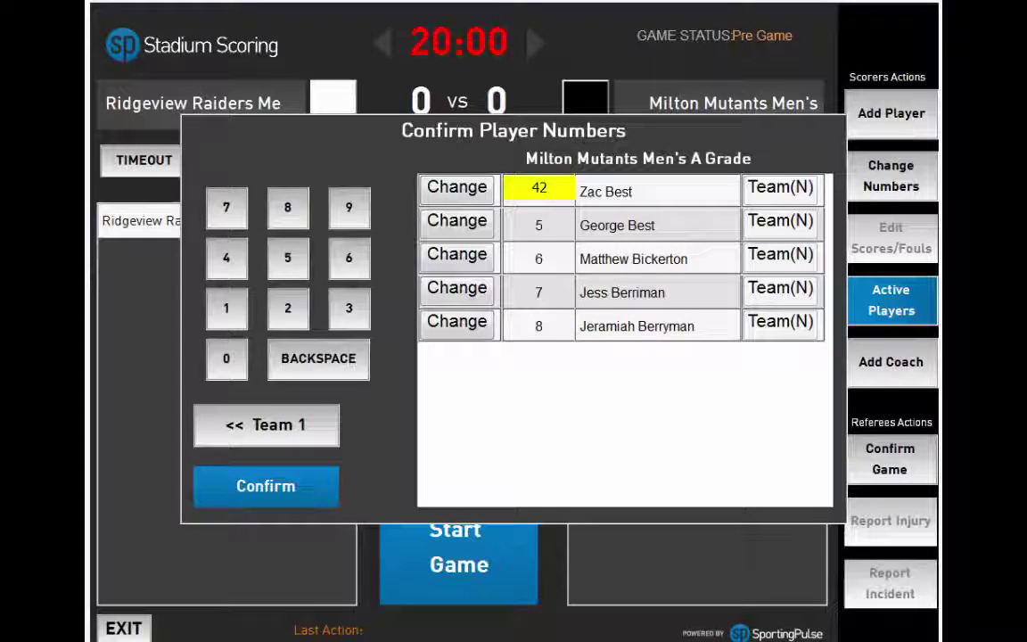
key("Return")
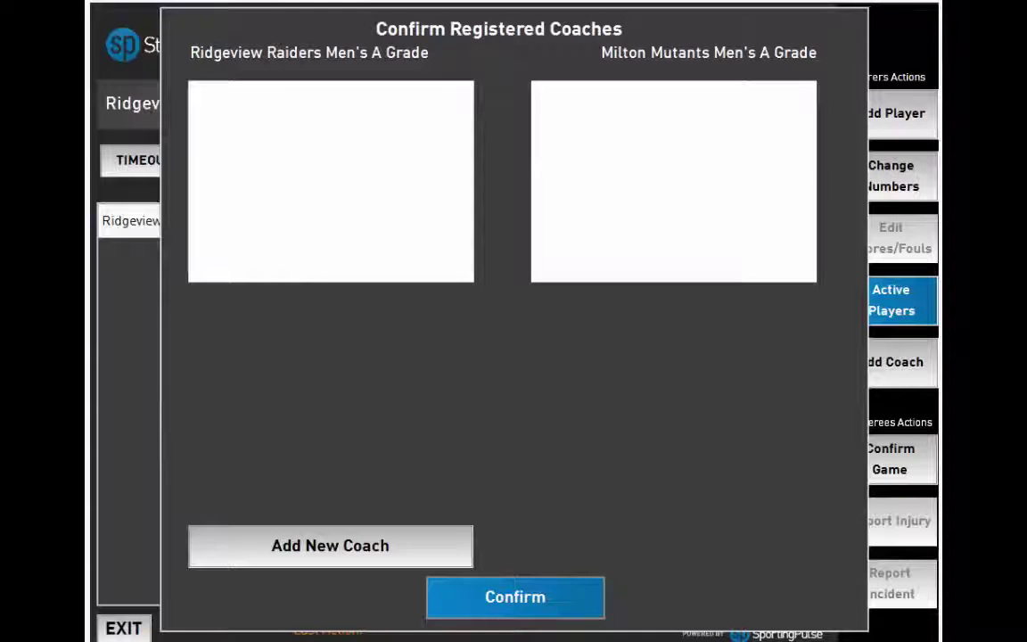
left_click(516, 597)
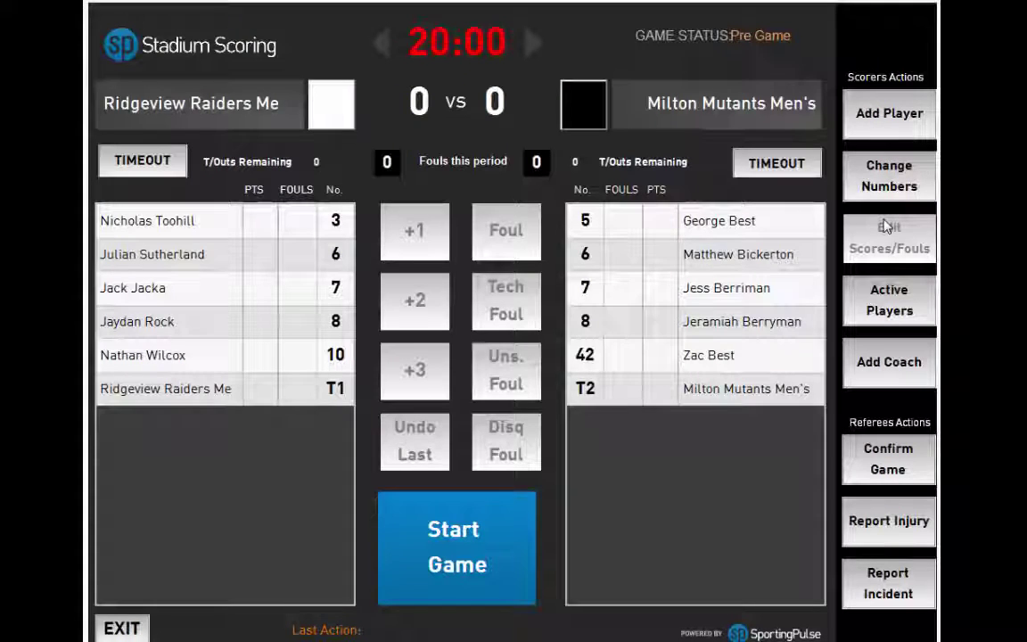
Step: Start a manual emergency player entry and fill in the new player's name and birth date
left_click(895, 116)
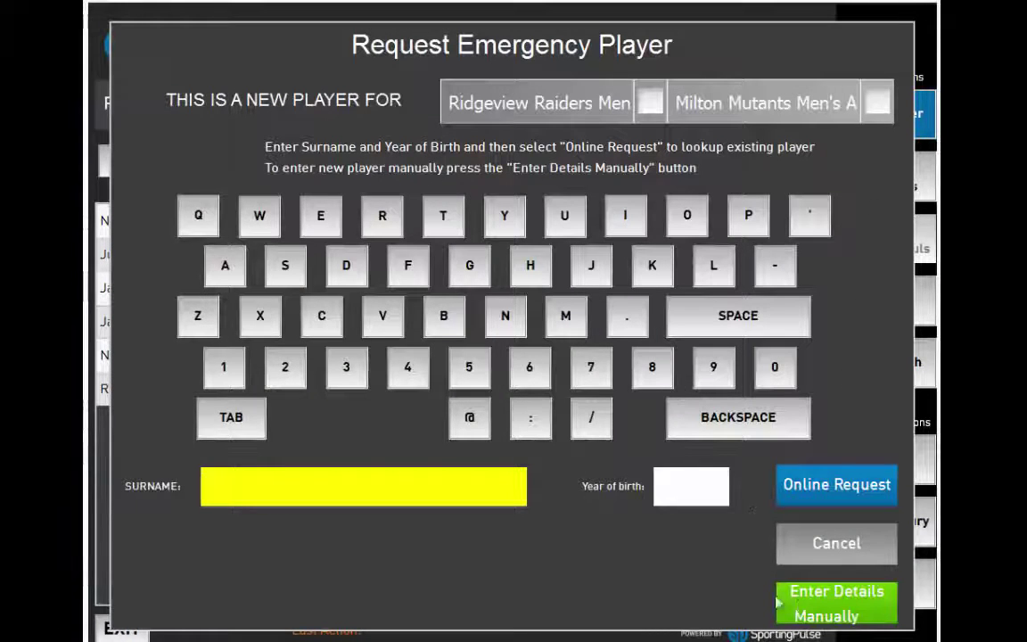
left_click(806, 607)
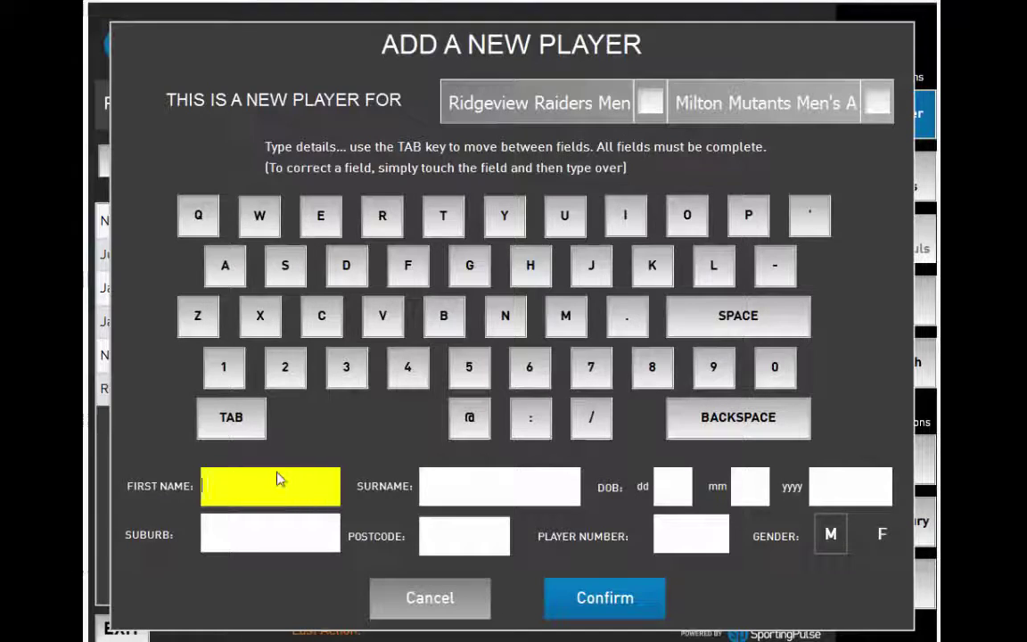
type("JOHN")
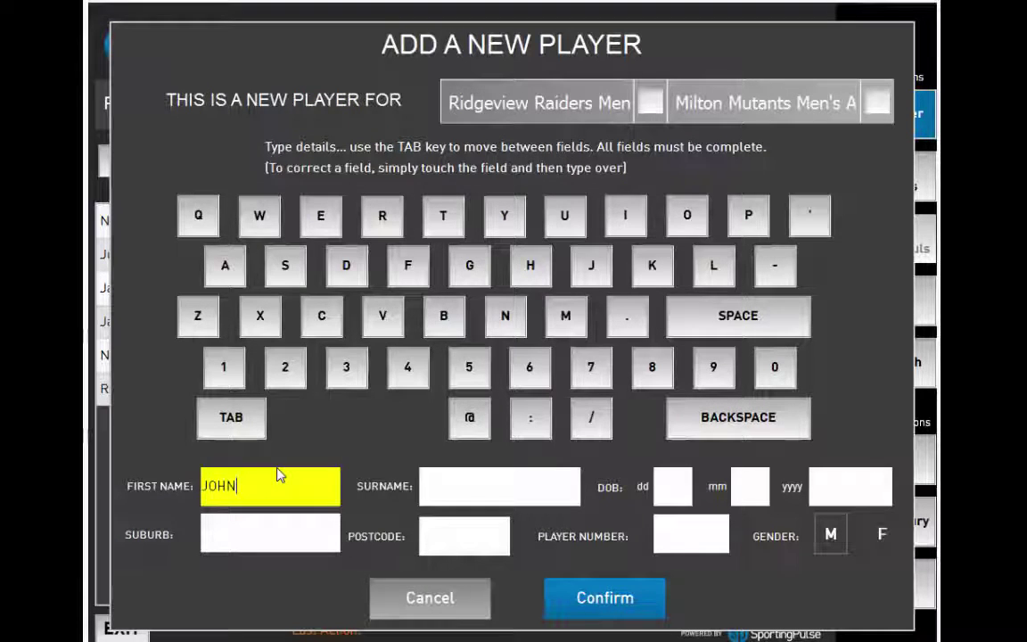
key("Tab")
type("H")
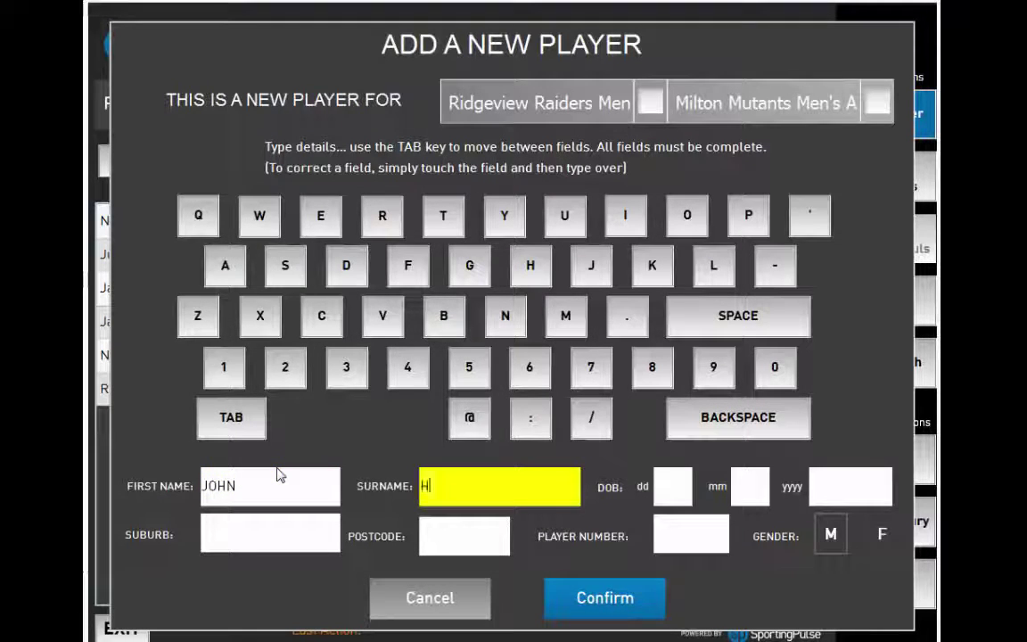
type("ANCO")
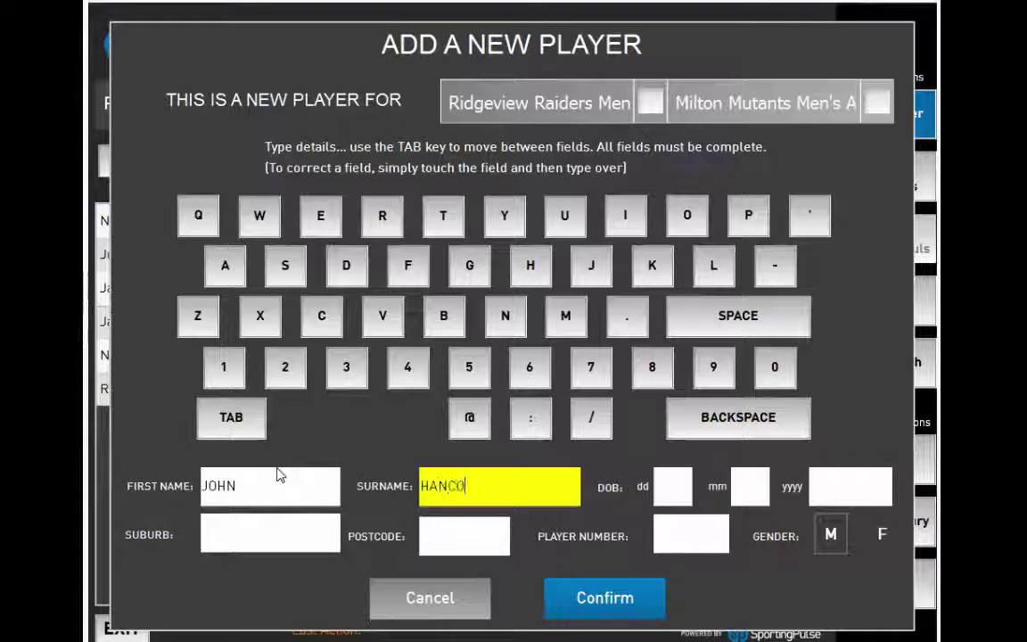
type("CK")
key("Tab")
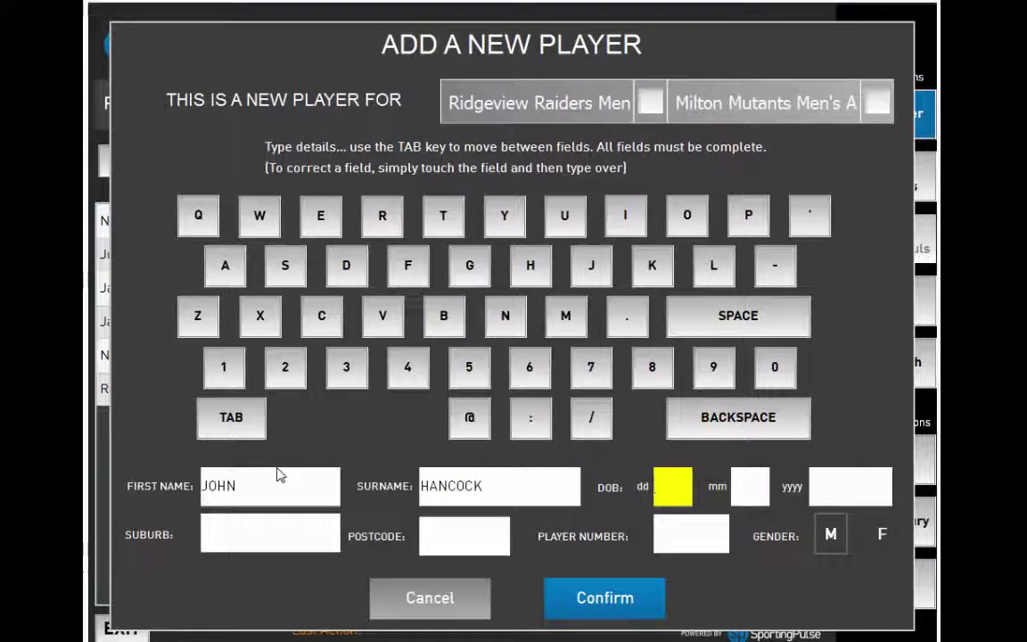
type("01")
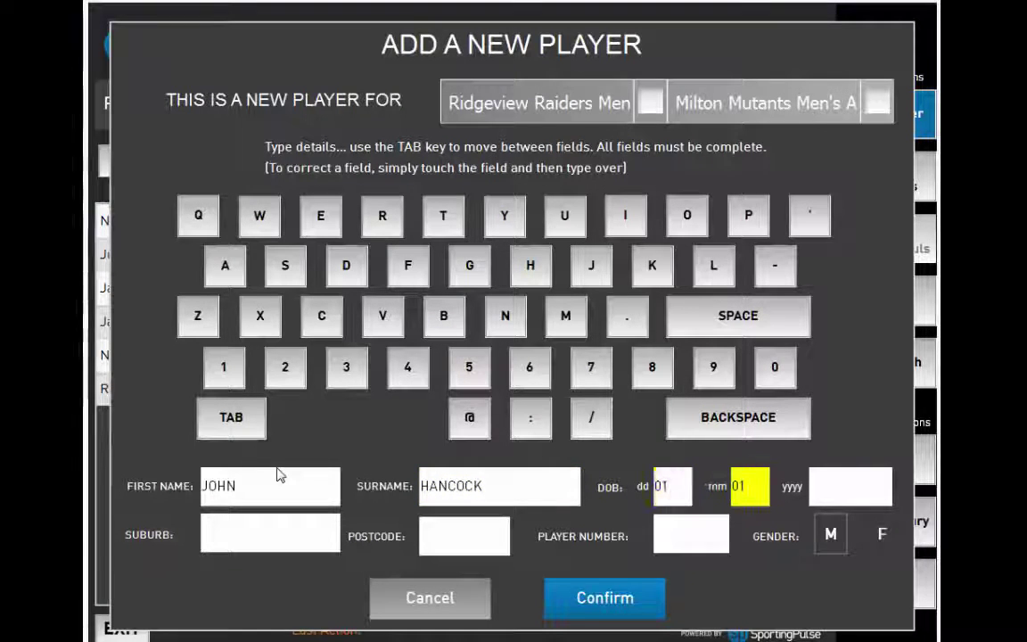
type("01")
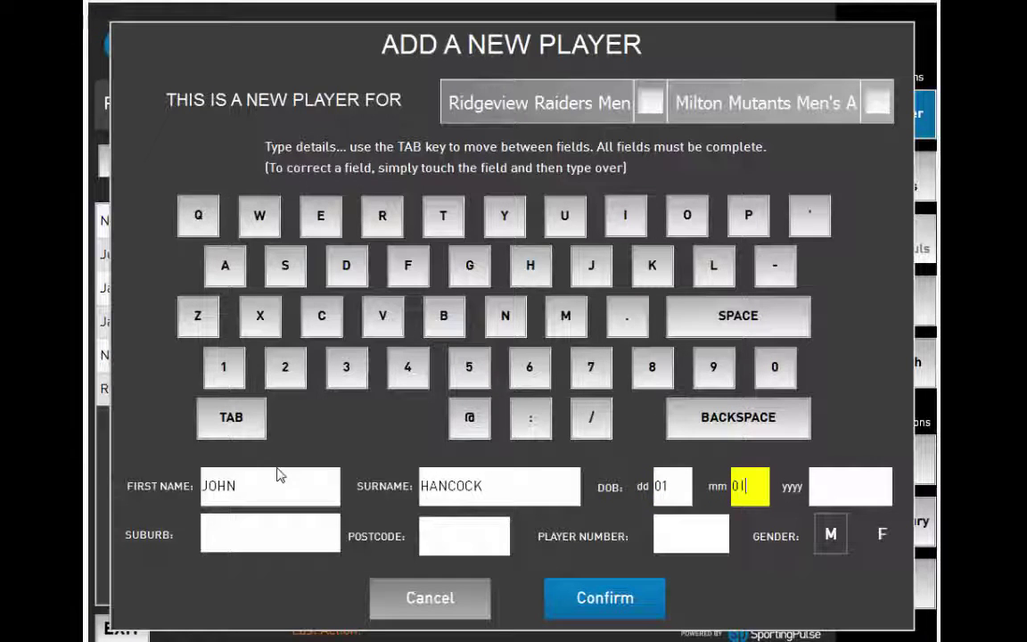
type("19")
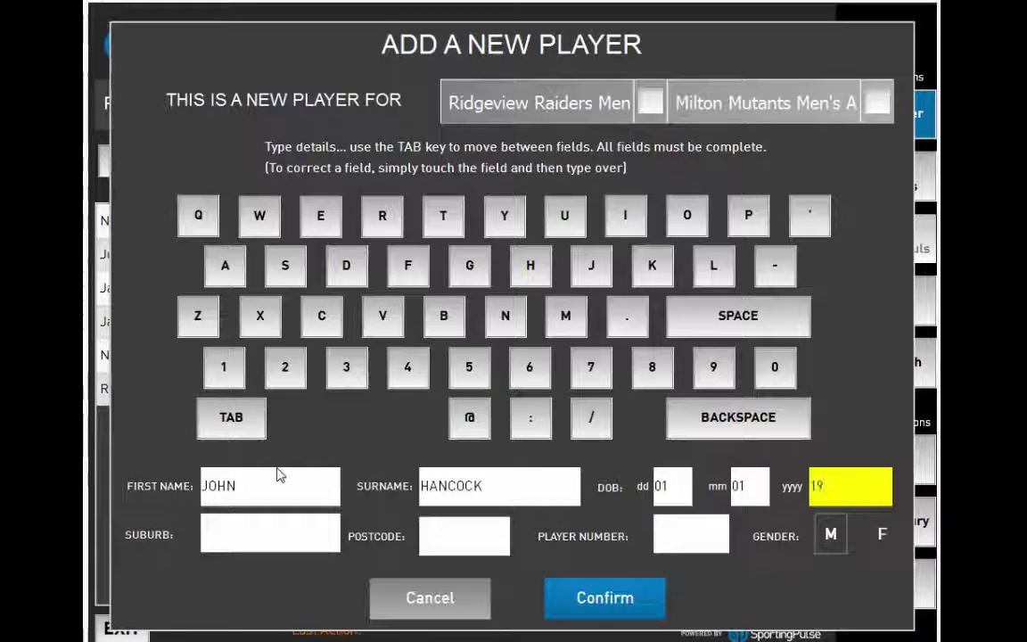
type("97")
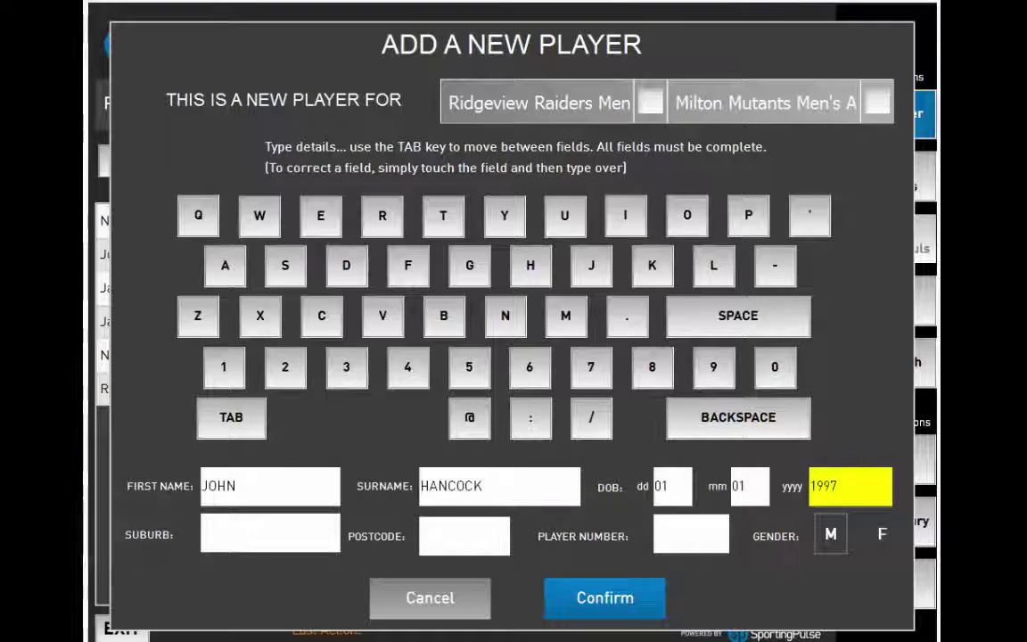
Step: Enter the player's suburb and postcode, number 23, assign him to Milton Mutants and confirm
key("Tab")
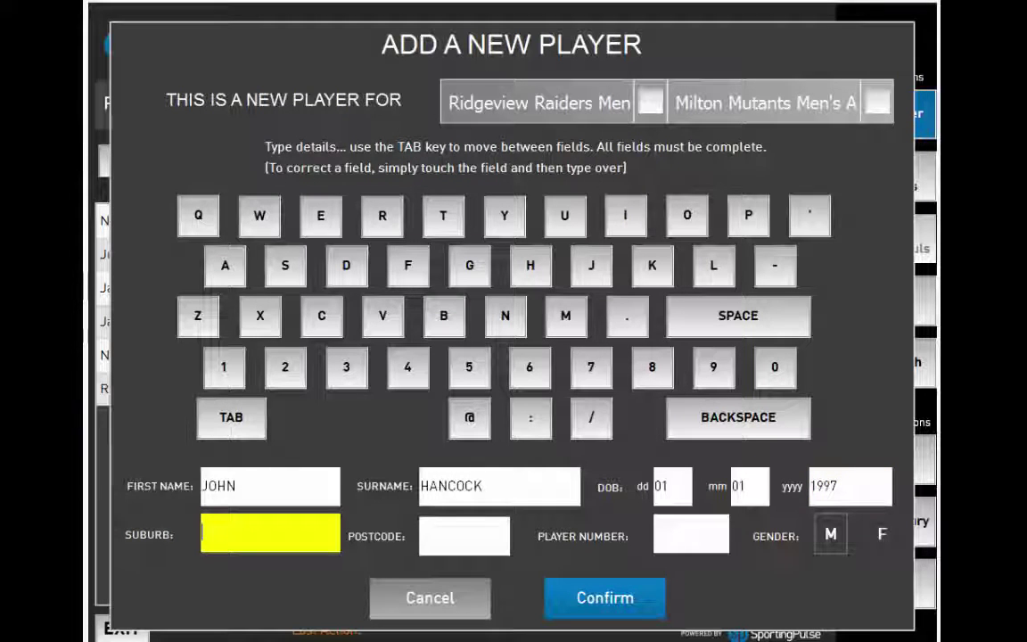
type("M")
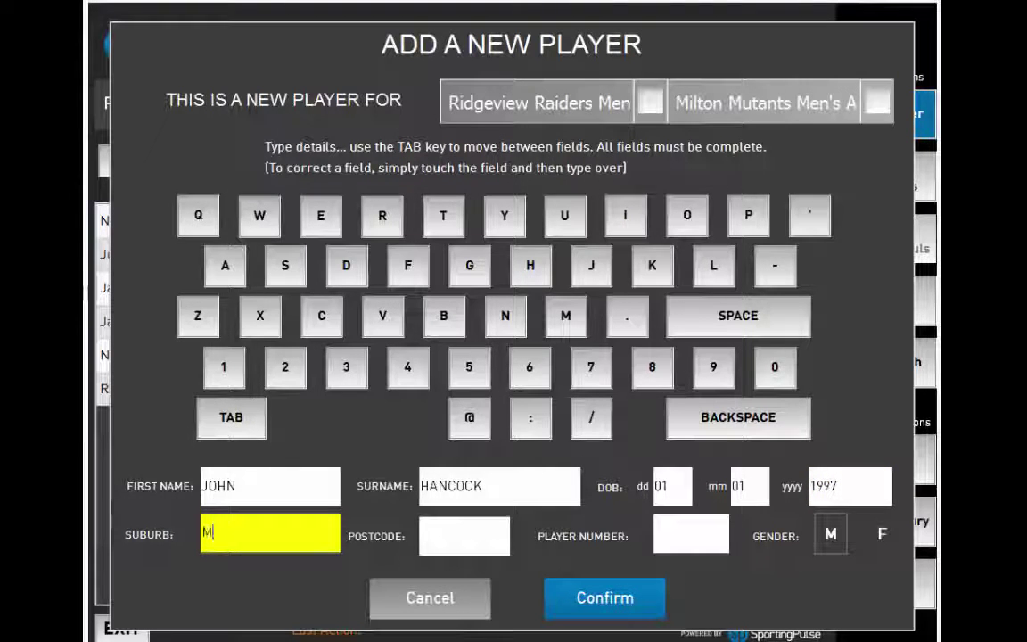
type("ELBOURNE")
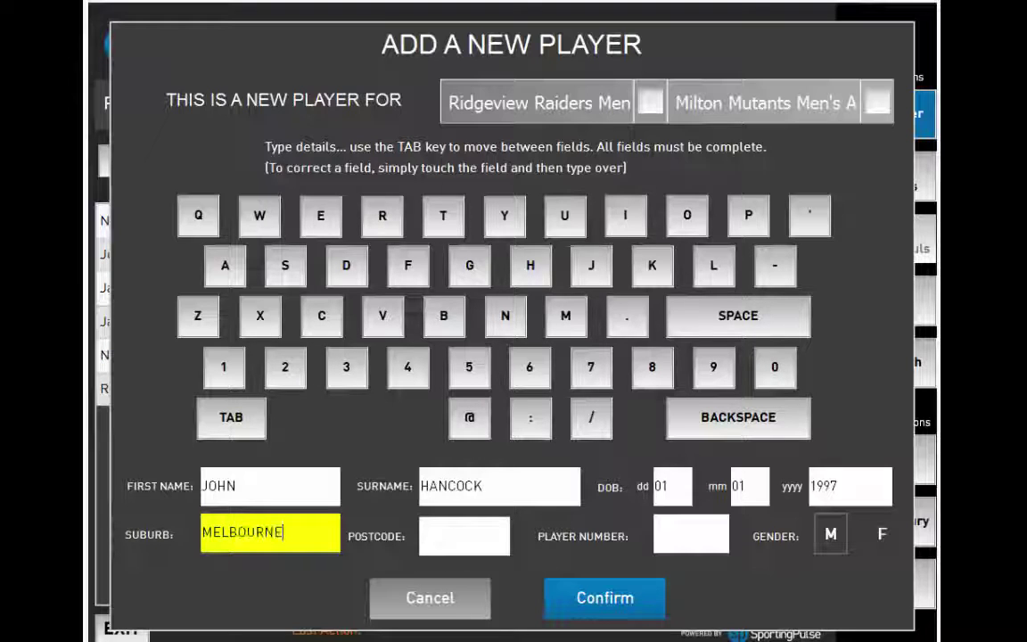
key("Tab")
type("3000")
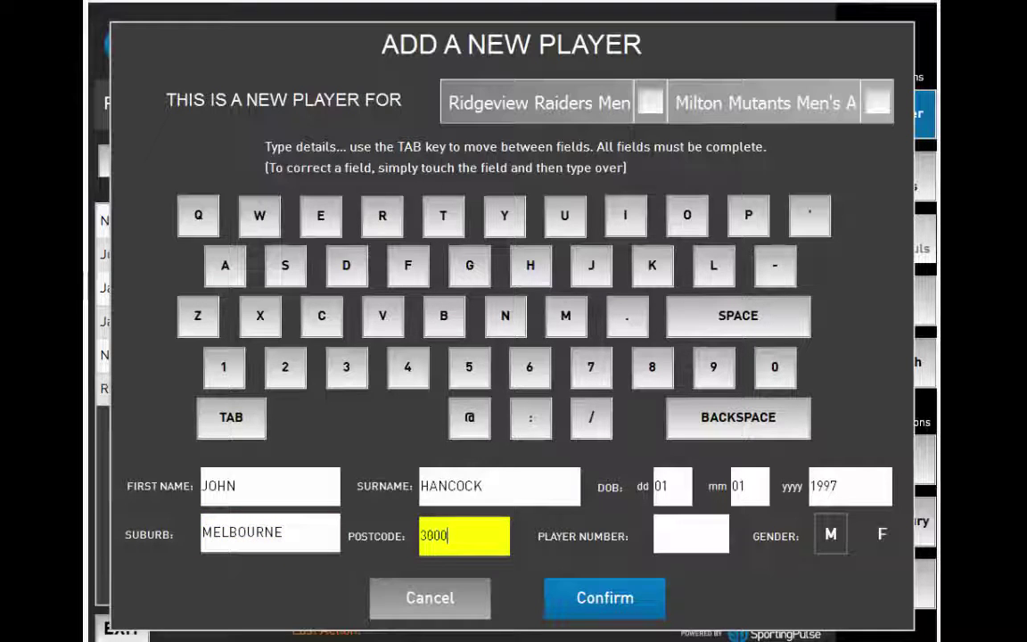
key("Tab")
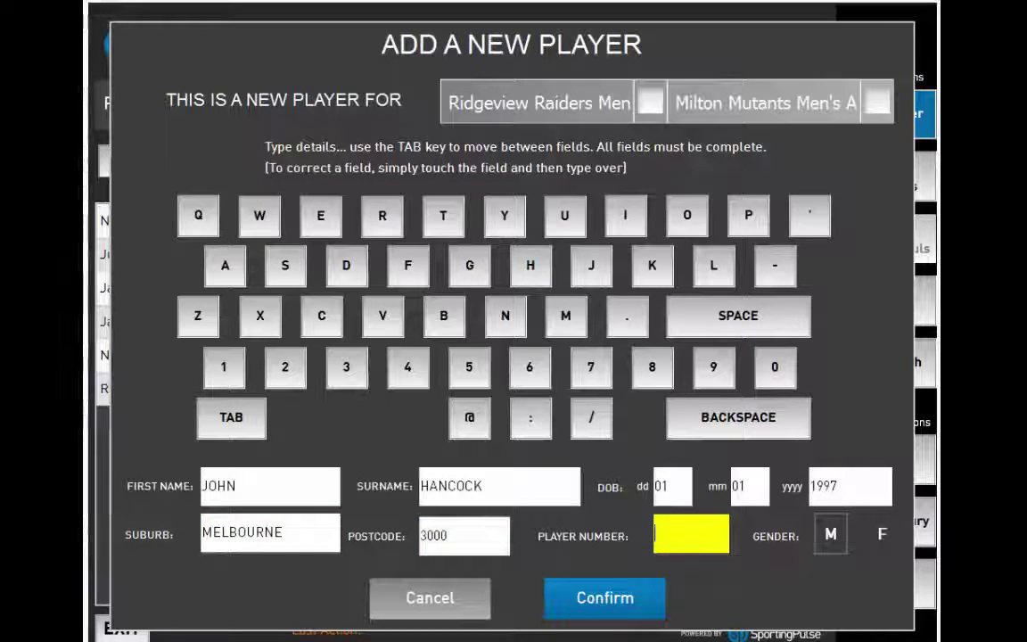
type("23")
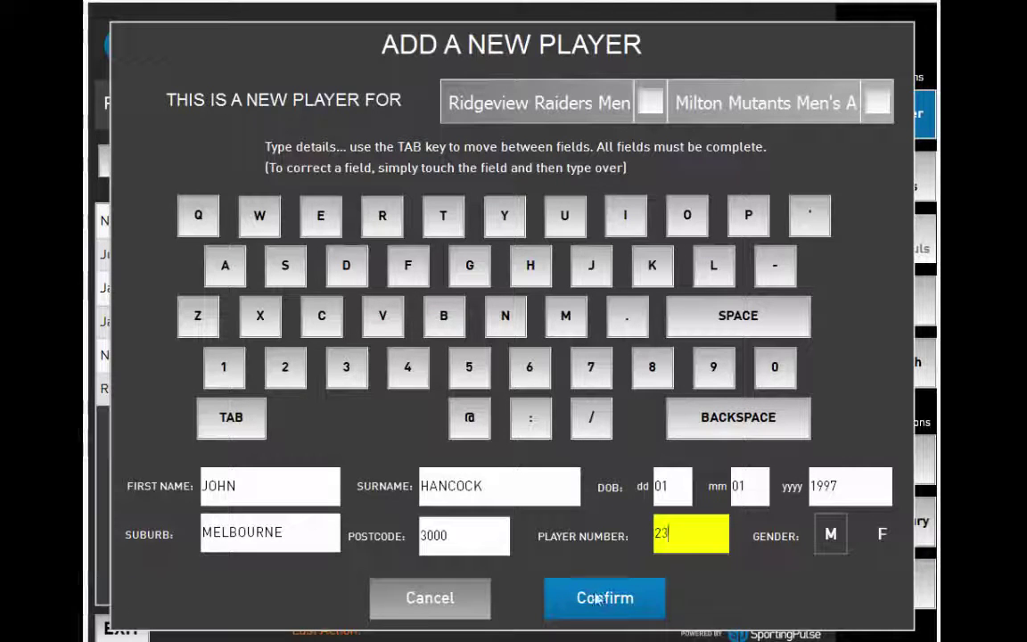
left_click(878, 103)
left_click(601, 600)
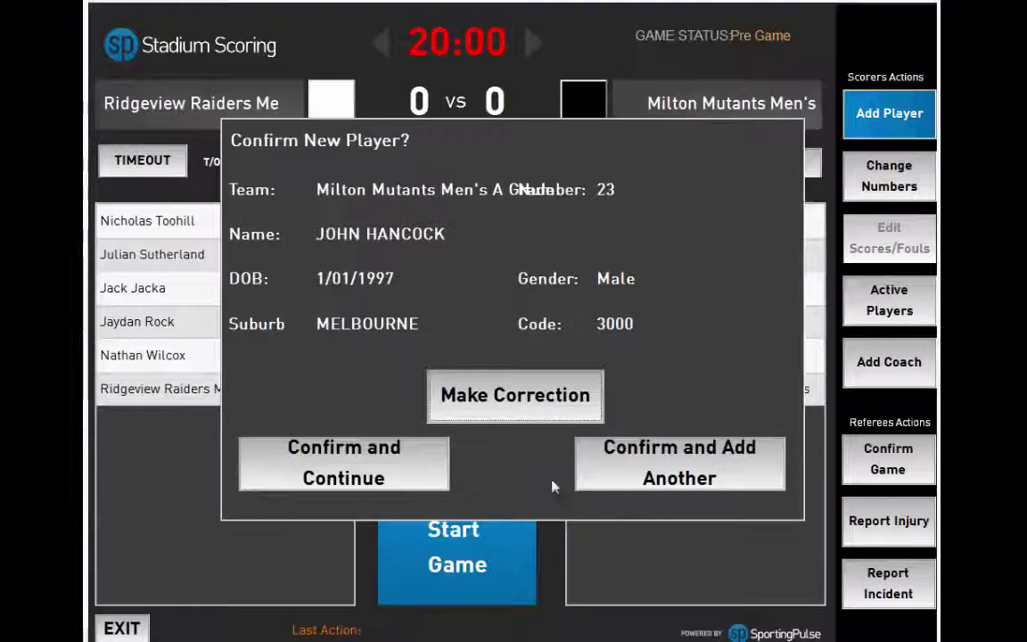
left_click(393, 472)
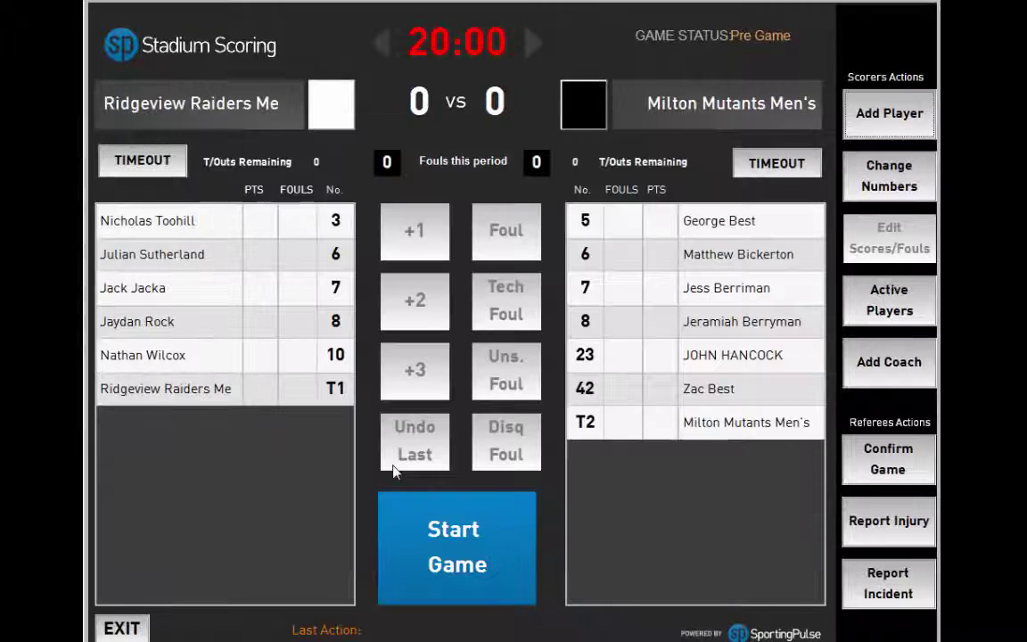
Step: Start the game, submit the umpire code, and confirm both teams' registered players
left_click(475, 531)
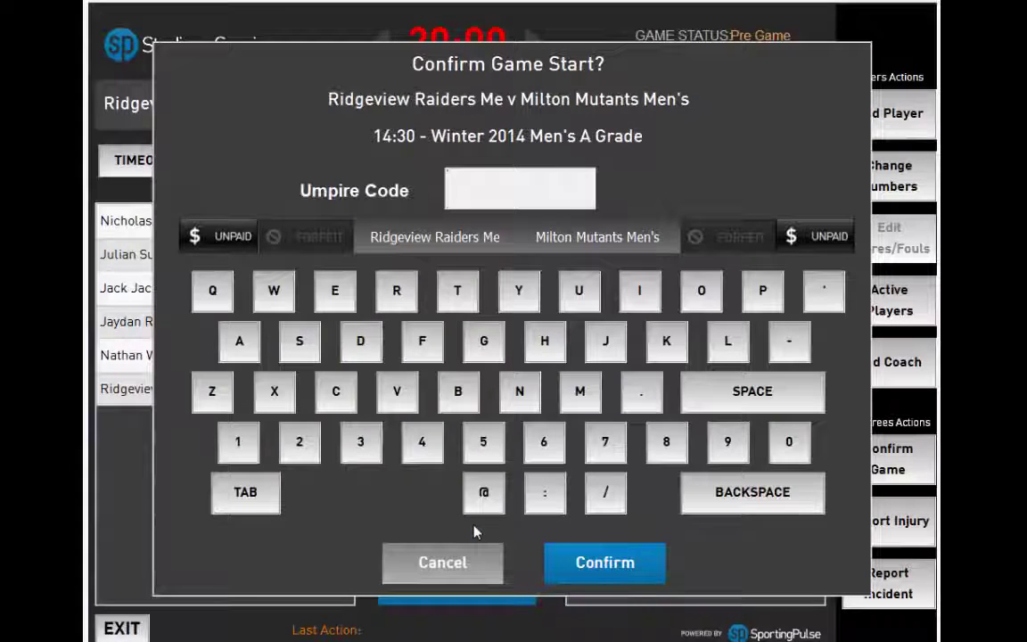
type("12345")
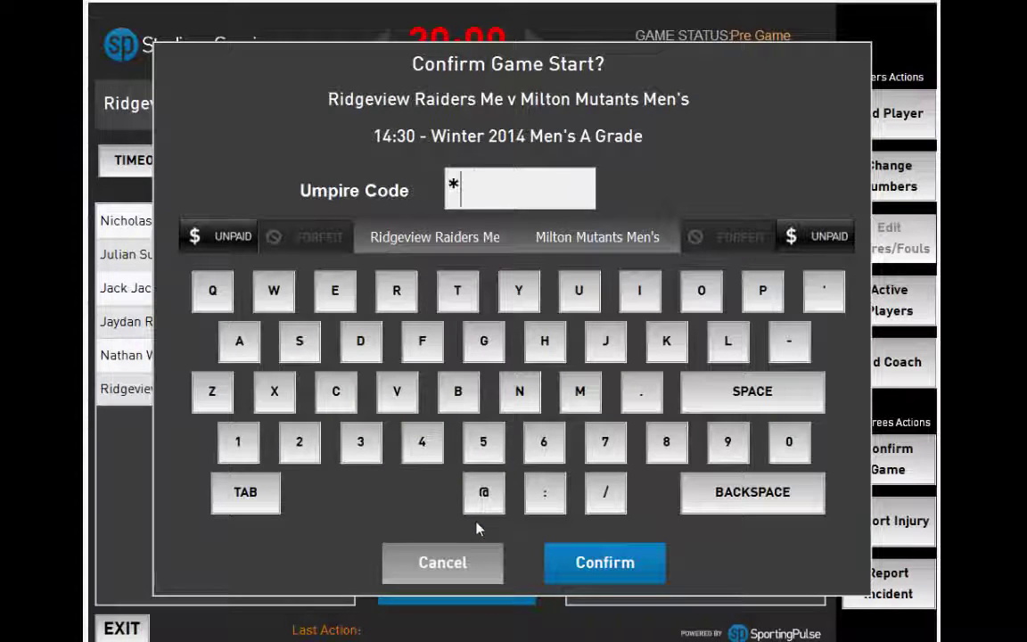
key("Return")
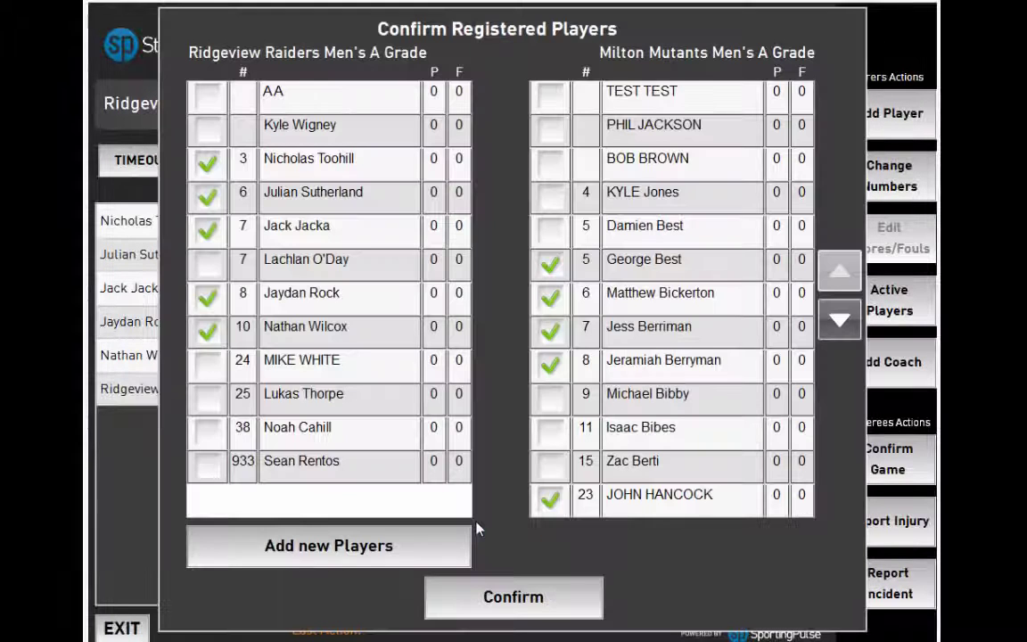
left_click(504, 596)
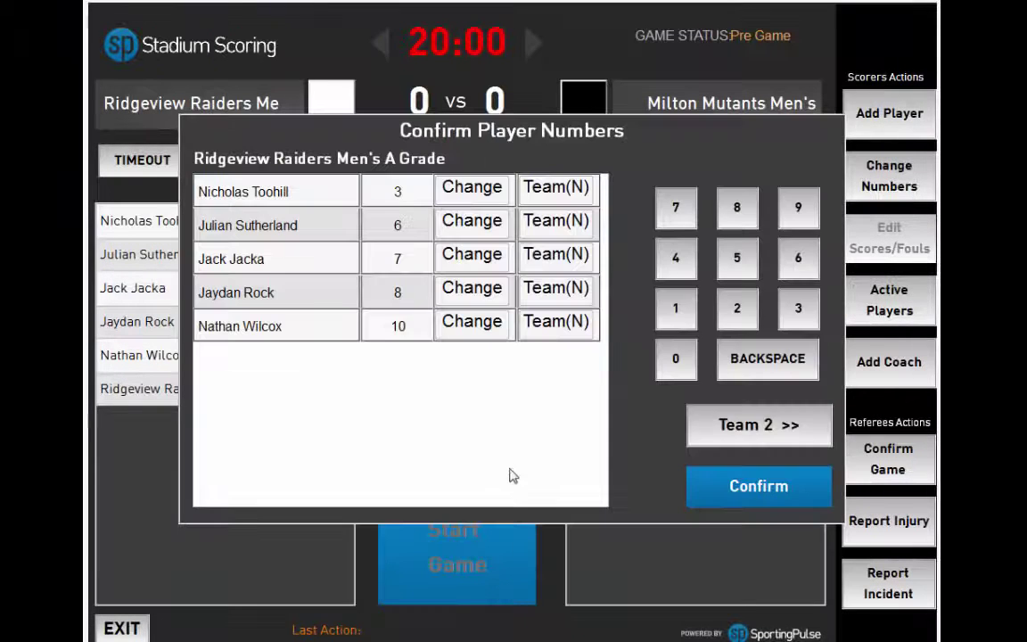
Step: Confirm both teams' player numbers and the registered coaches to begin the first half
left_click(746, 427)
left_click(303, 499)
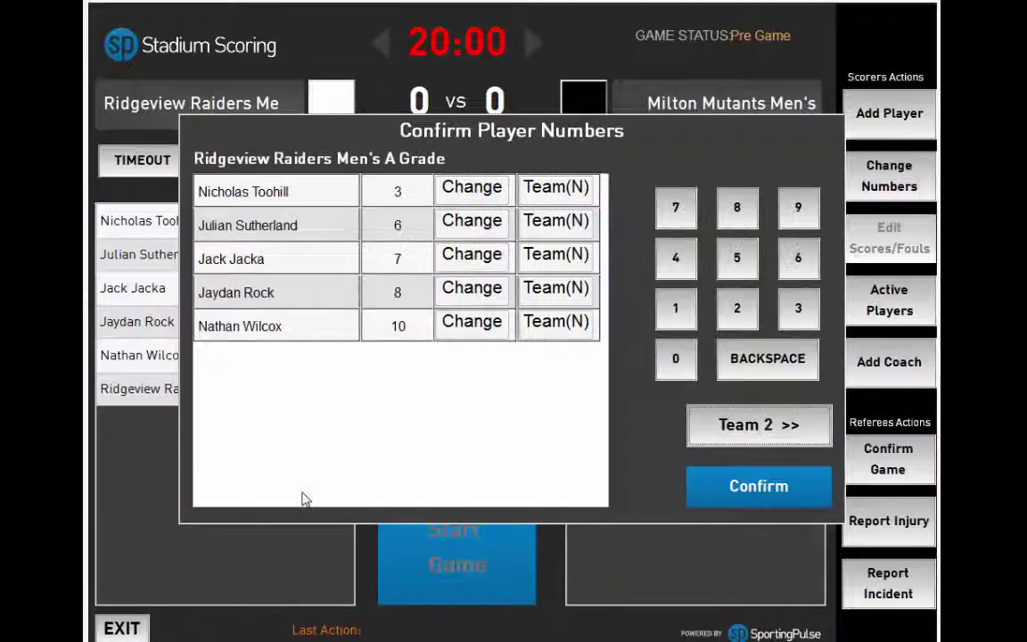
left_click(718, 486)
left_click(533, 596)
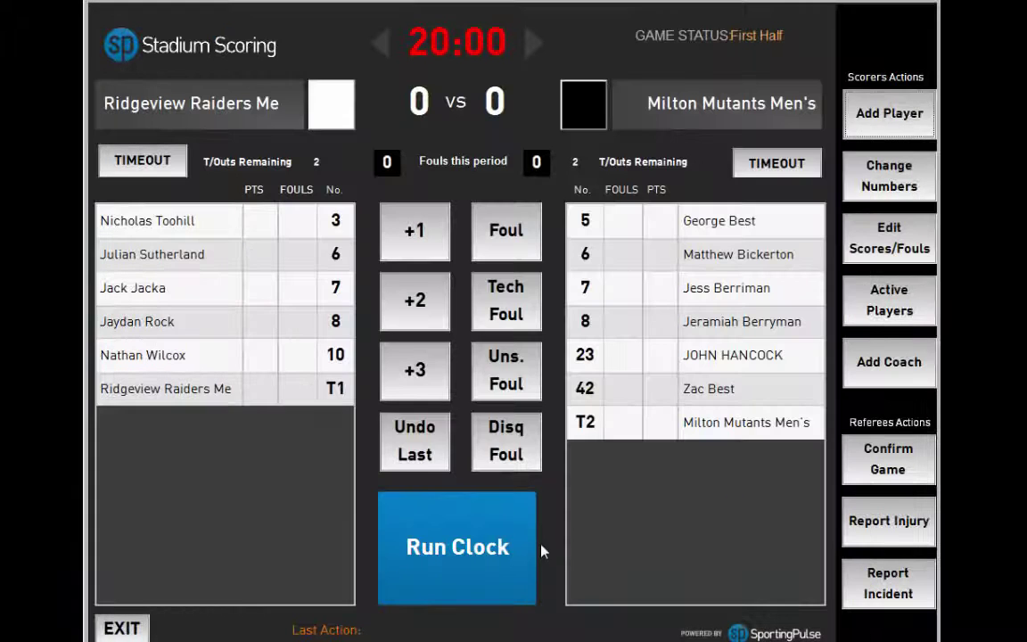
Step: Run, stop and restart the game clock so it counts down from 20:00
left_click(462, 560)
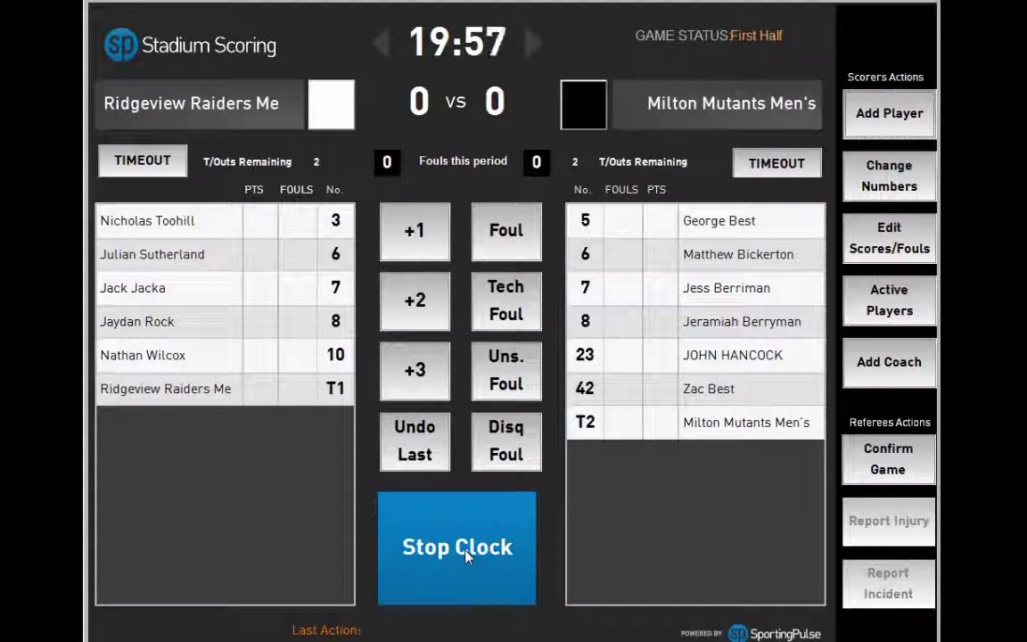
left_click(470, 556)
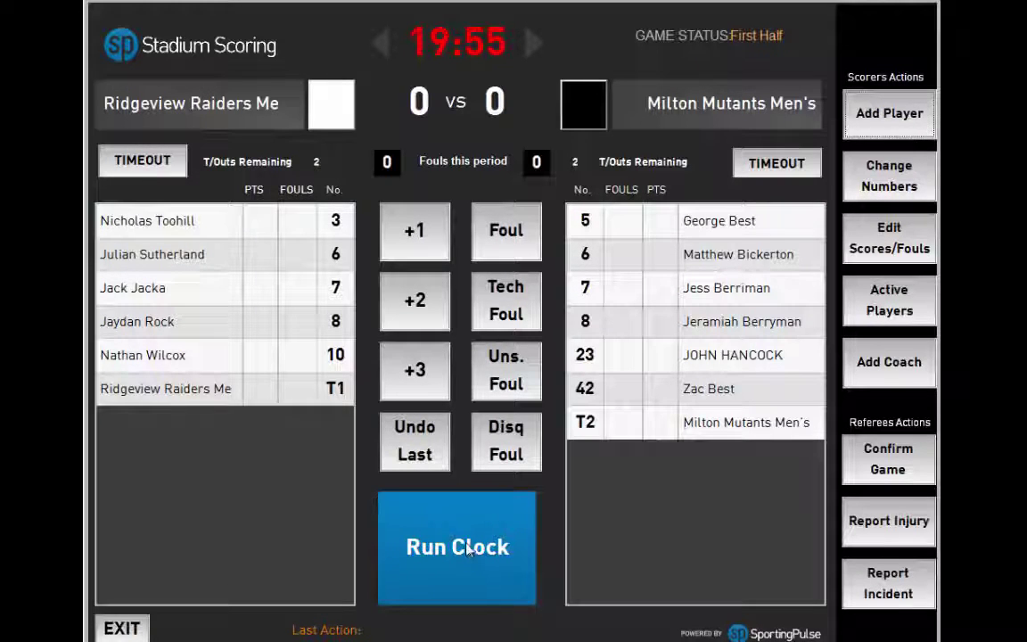
left_click(468, 549)
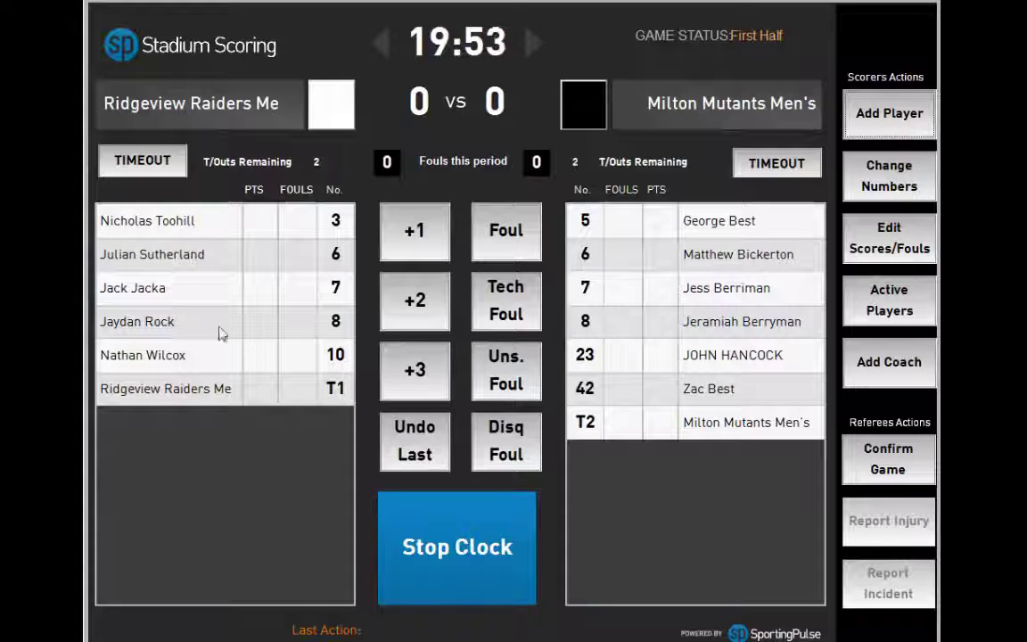
Step: Score 2 for Ridgeview #6, 3 for Milton #6 and 1 for Ridgeview #3, then select Milton #8
left_click(198, 254)
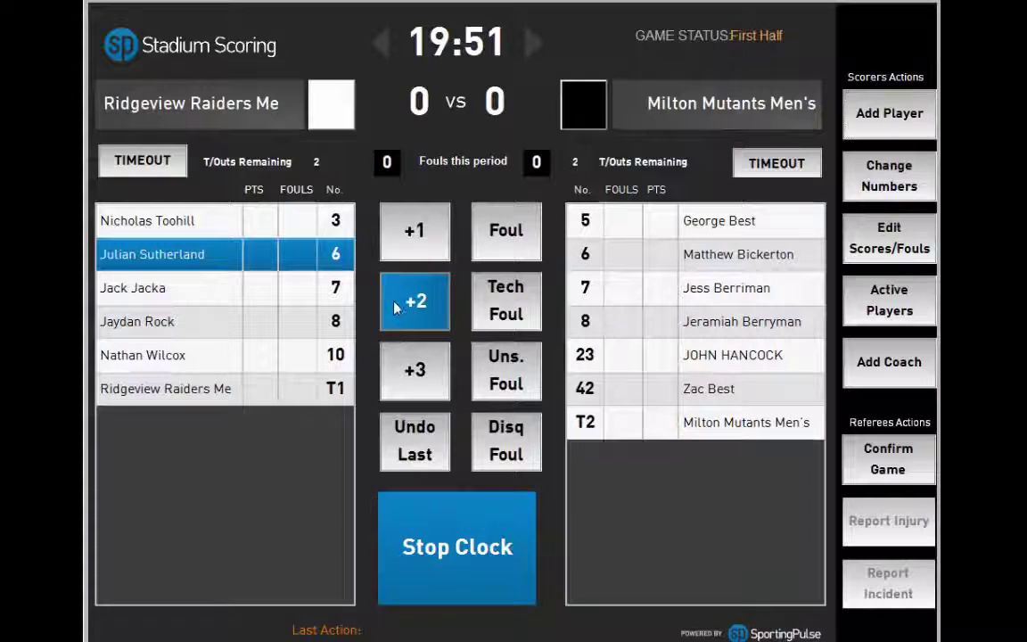
left_click(409, 301)
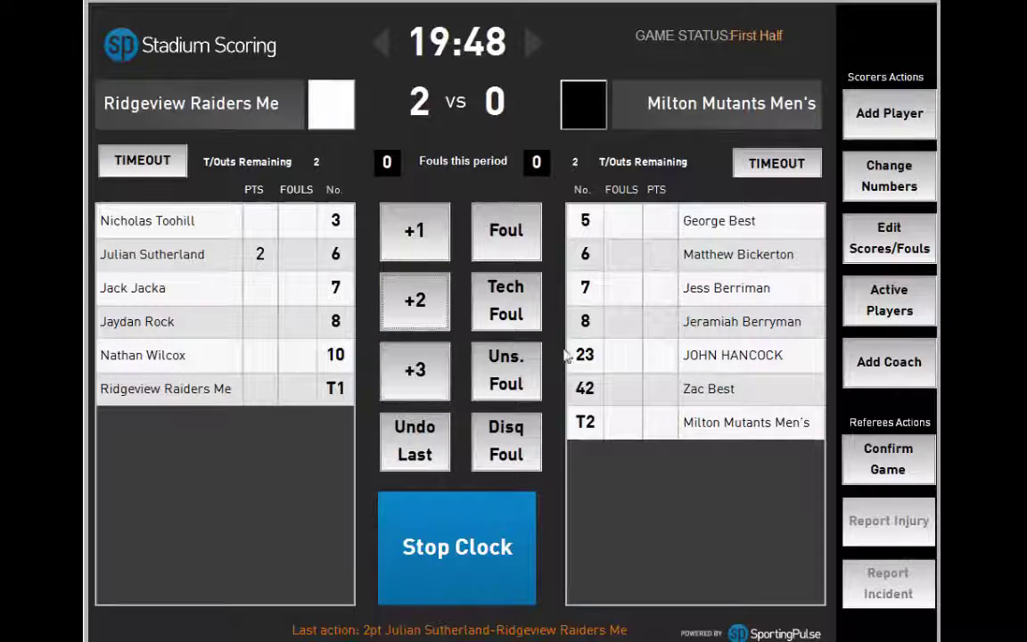
left_click(724, 256)
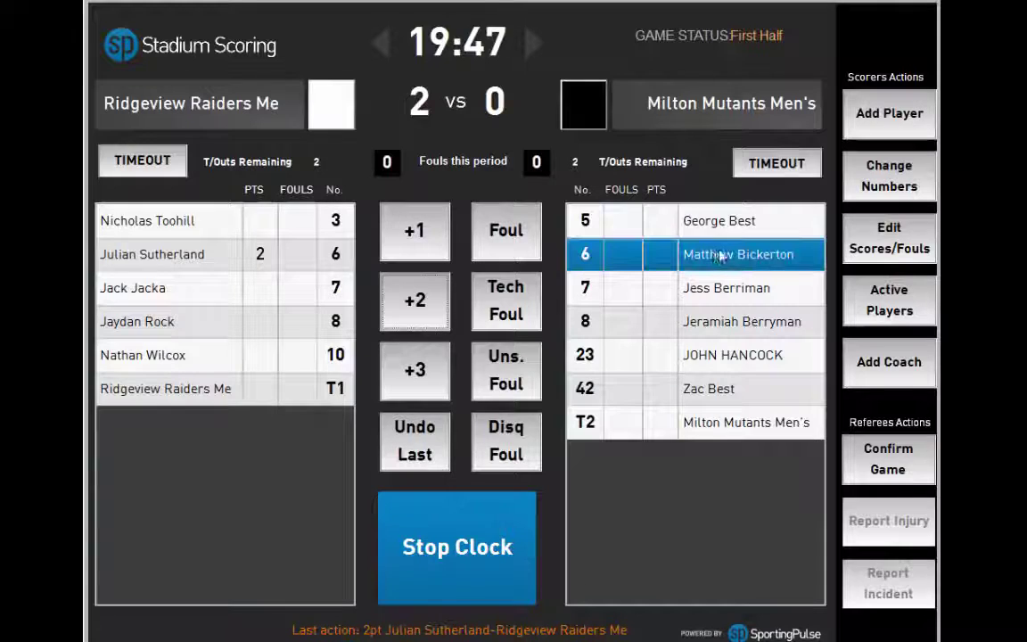
left_click(424, 375)
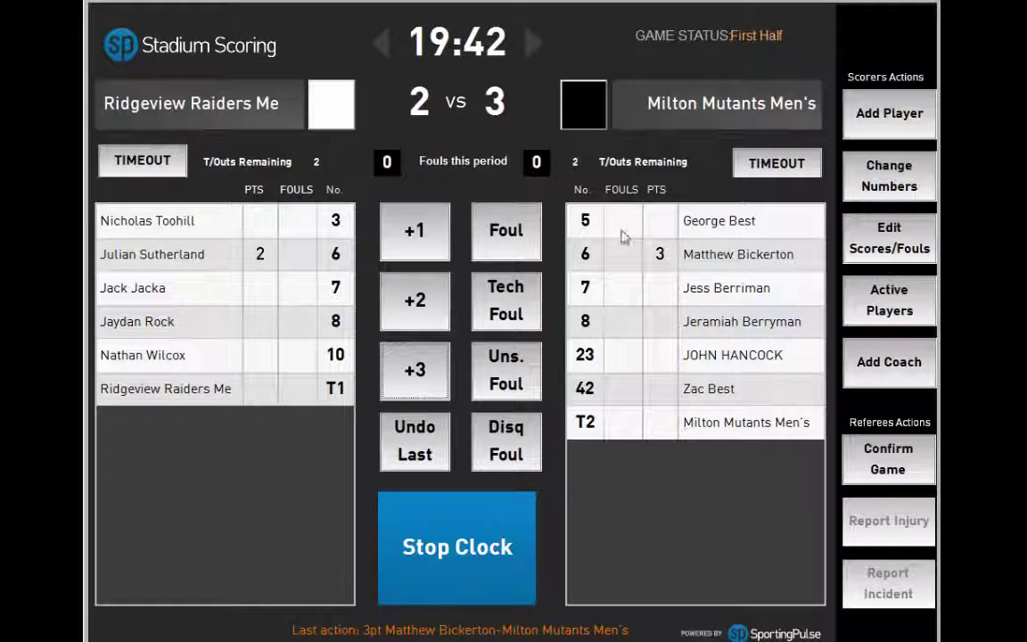
left_click(237, 222)
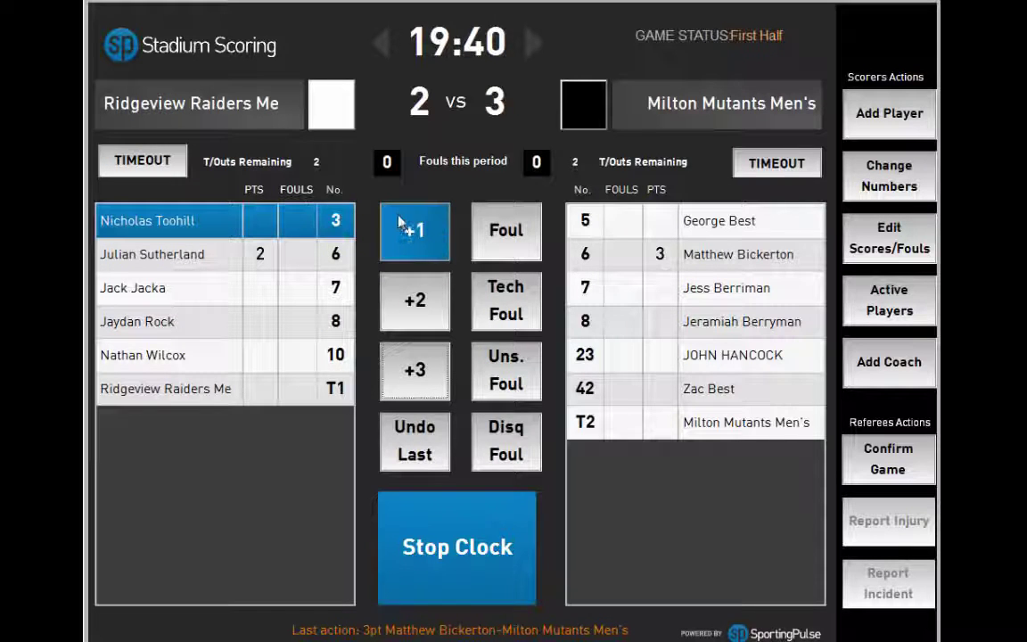
left_click(408, 228)
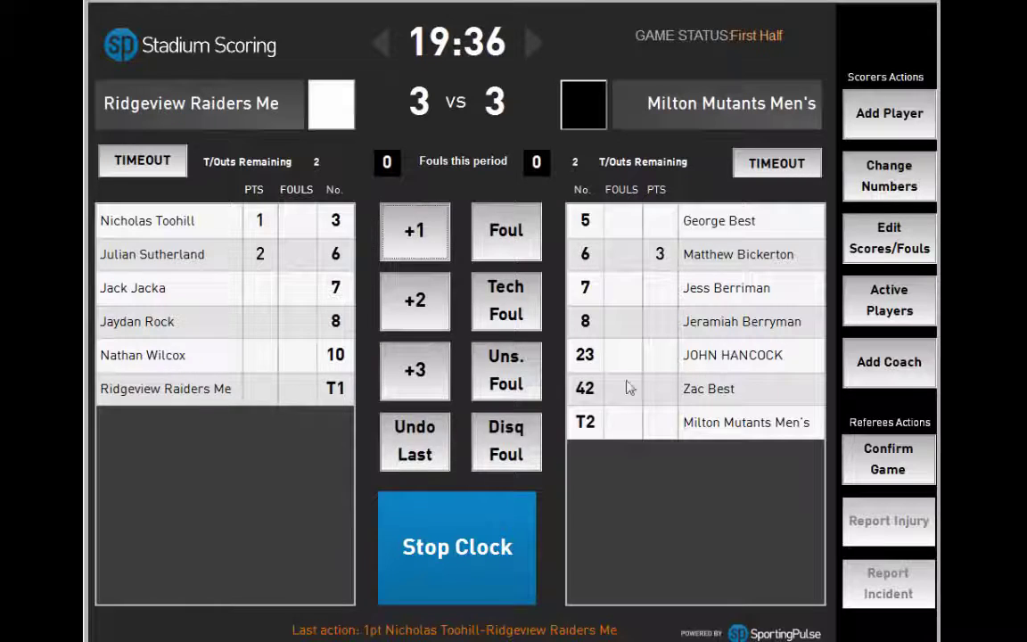
left_click(712, 331)
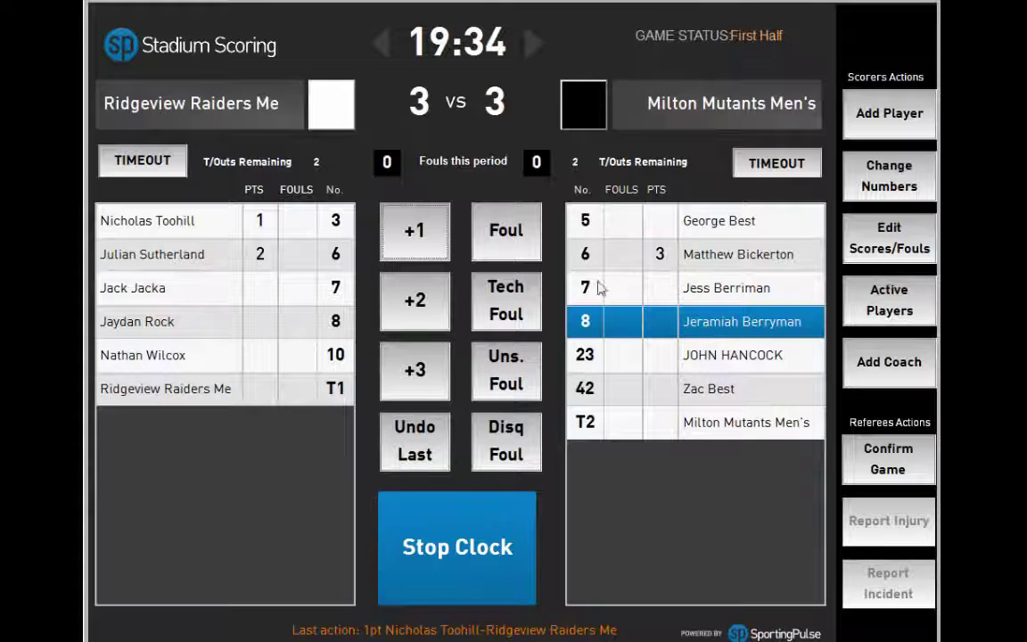
Step: Log a personal foul on Milton #8, unsportsmanlike on Ridgeview #8 and technical on Ridgeview #10
left_click(510, 233)
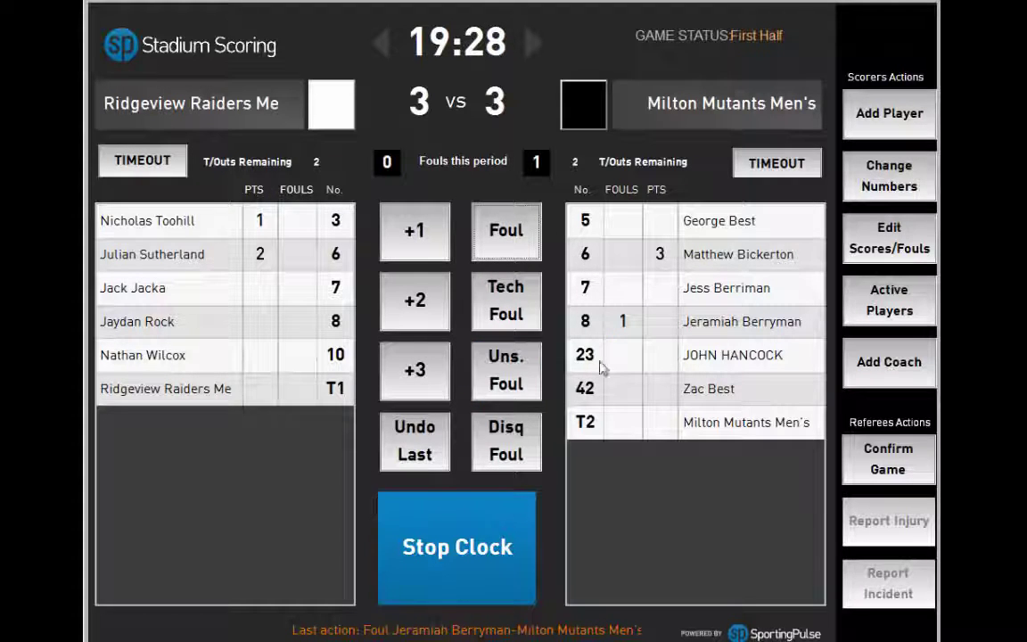
left_click(236, 332)
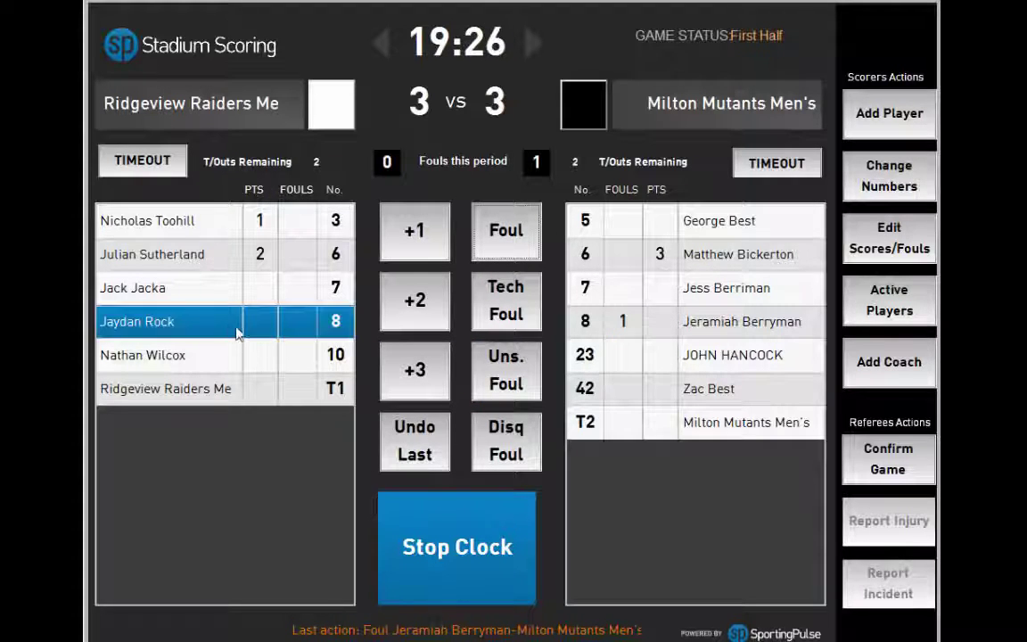
left_click(491, 380)
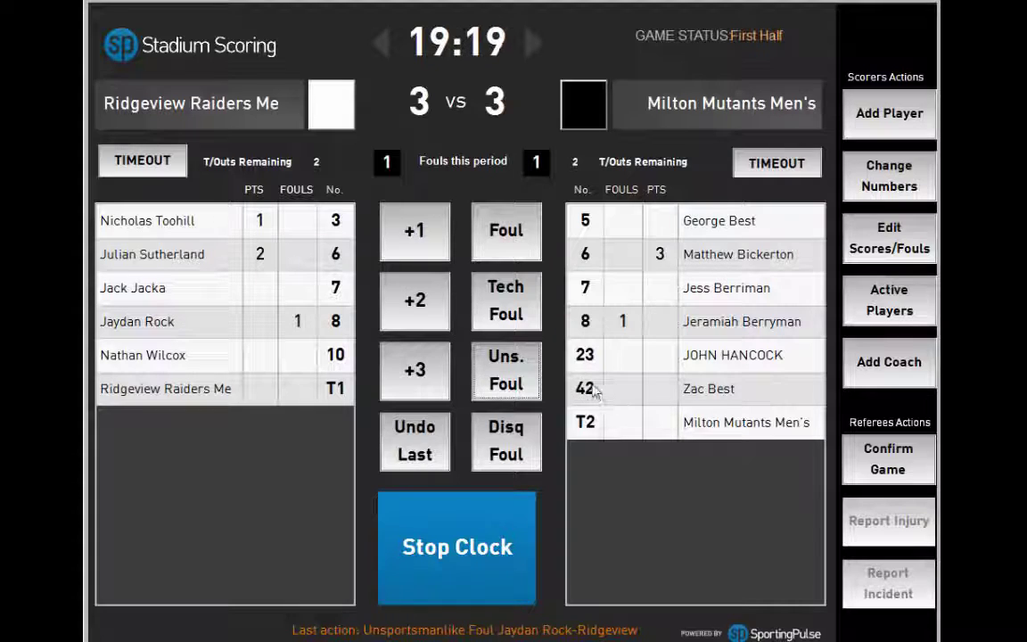
left_click(267, 355)
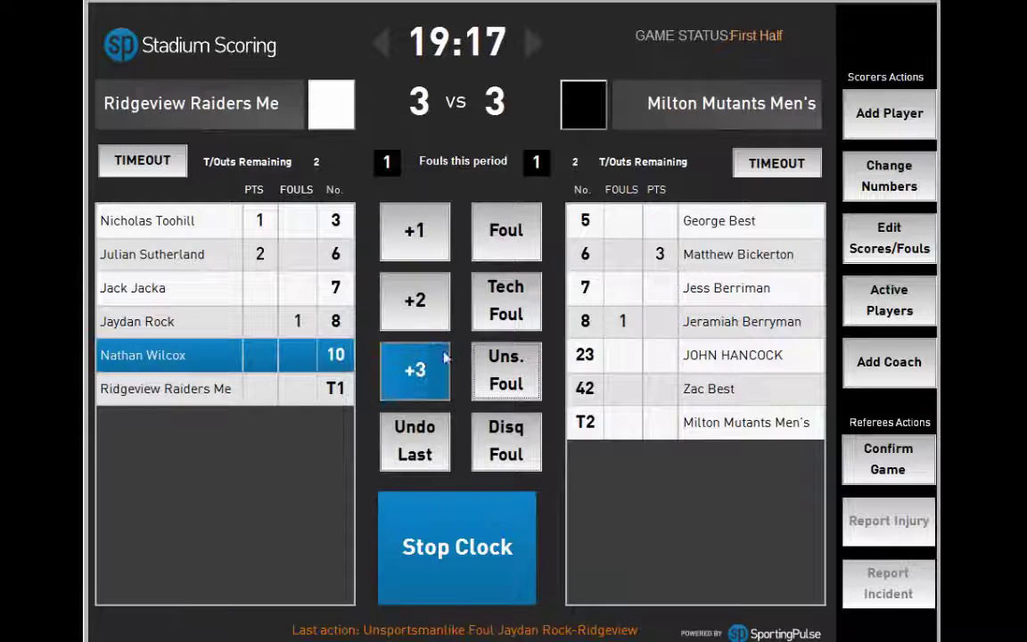
left_click(499, 312)
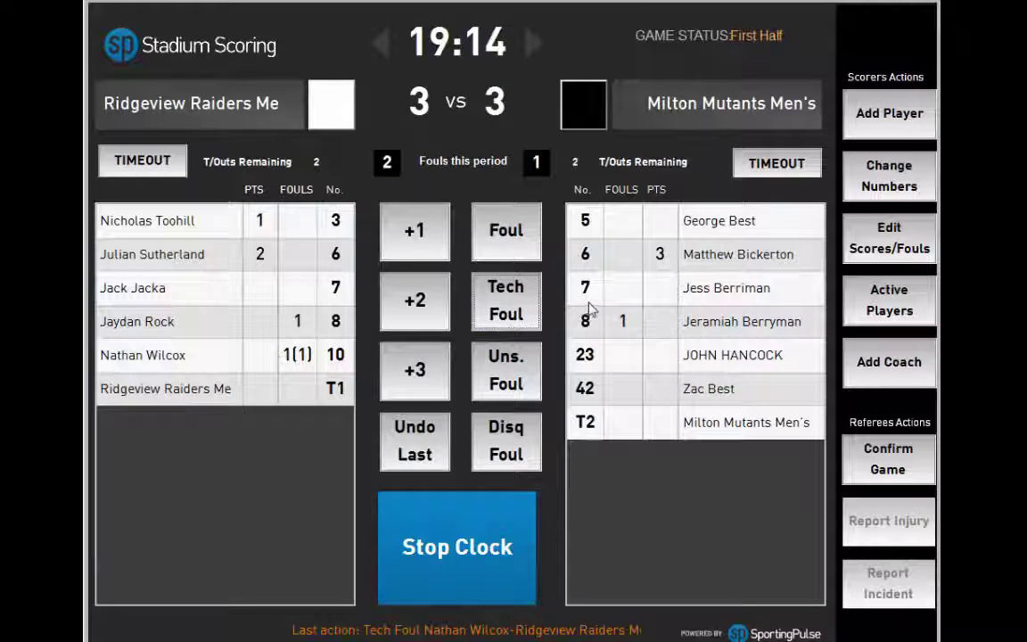
Step: Give Milton #42 a disqualifying foul, then undo it
left_click(640, 387)
left_click(512, 446)
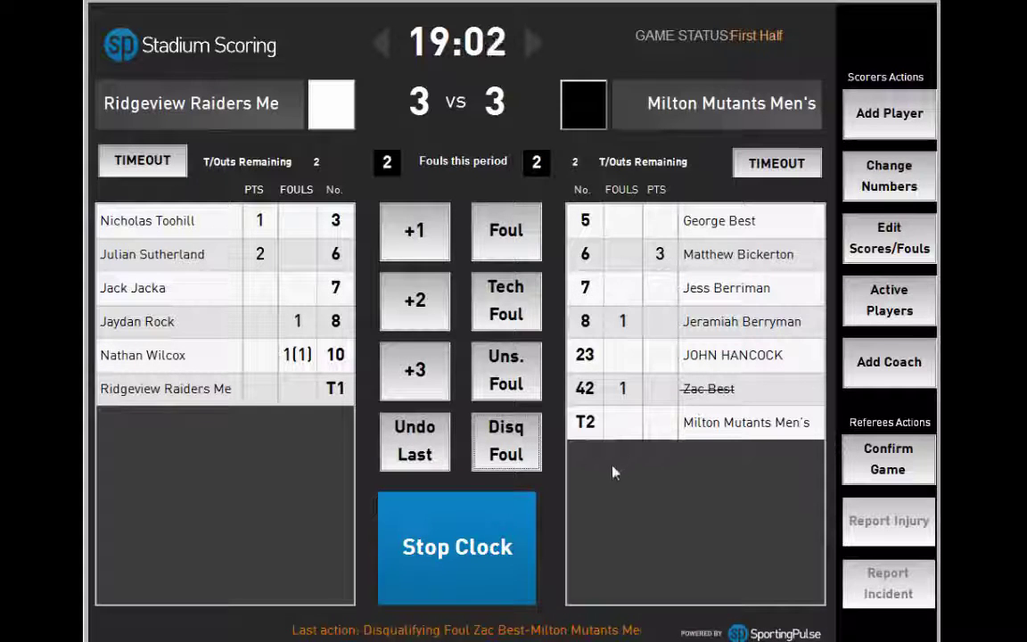
left_click(429, 455)
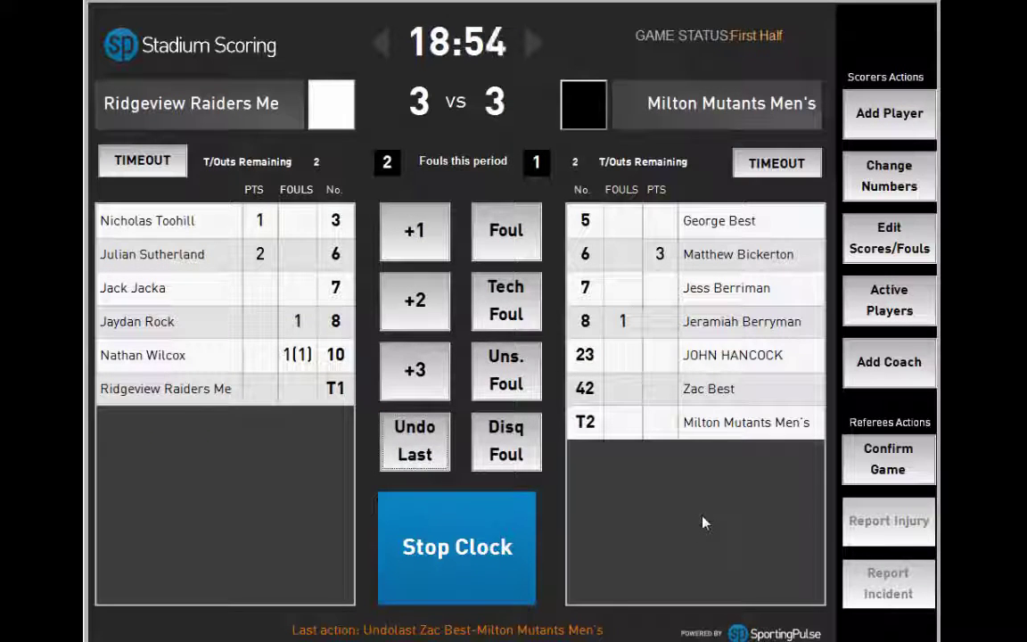
Step: Charge Milton a timeout, confirm the 3–3 half-time score with the umpire code, and start the second half
left_click(778, 163)
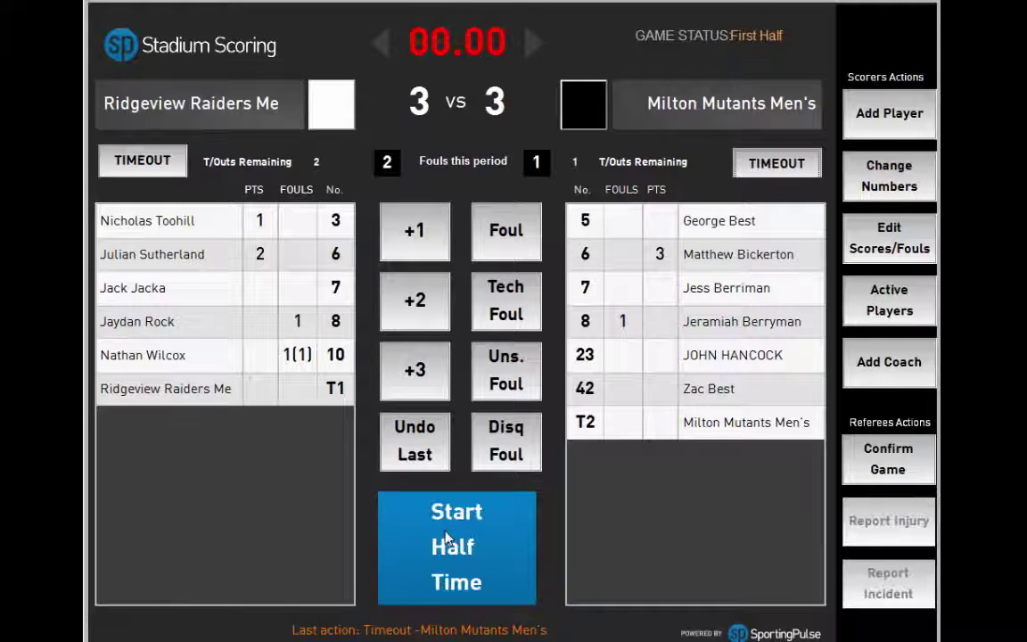
left_click(446, 542)
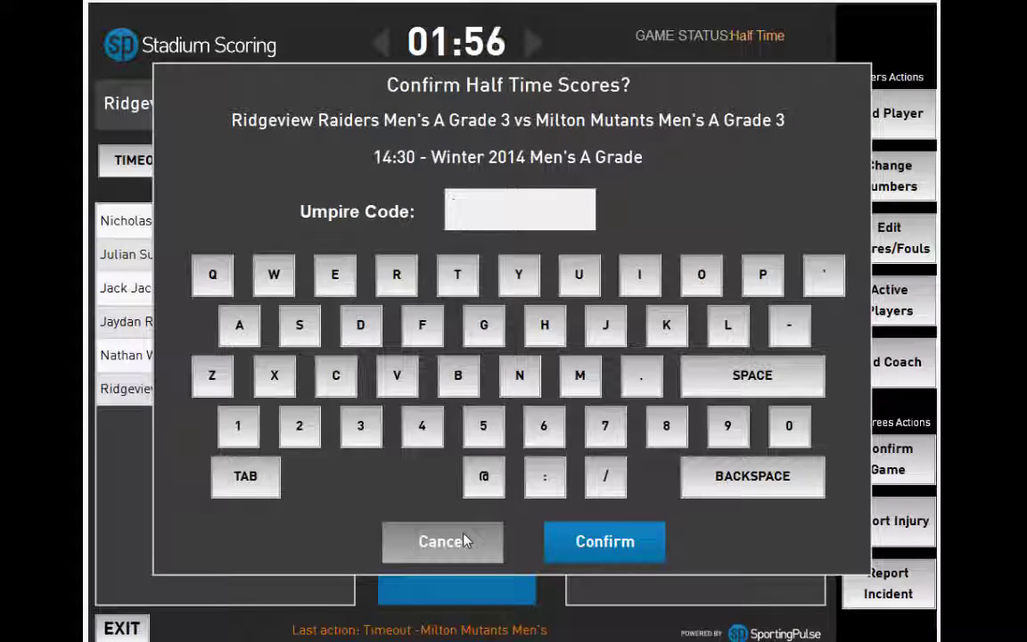
type("1")
type("*****")
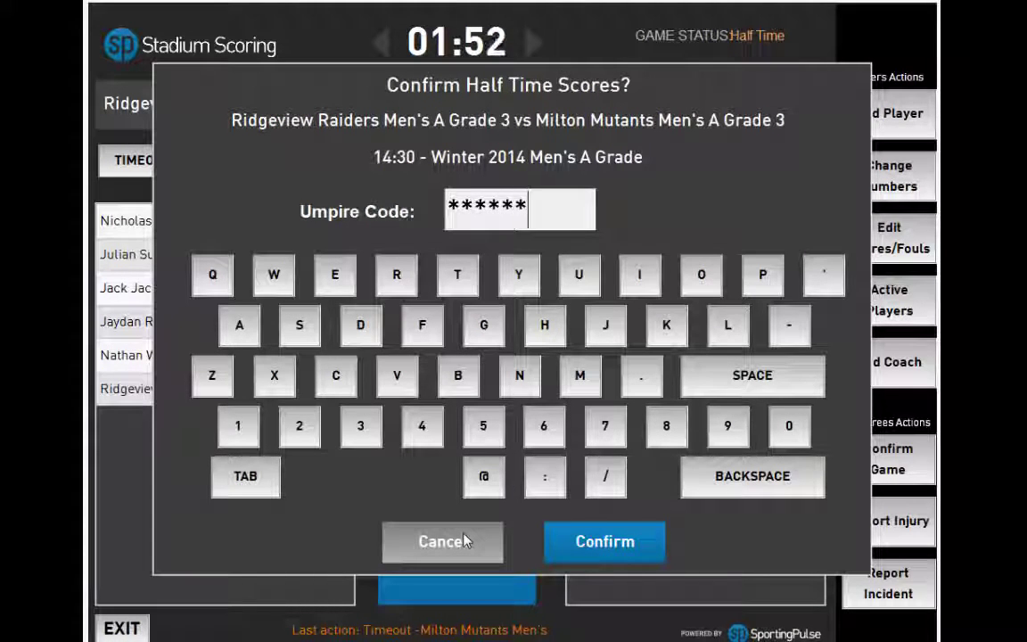
key("Return")
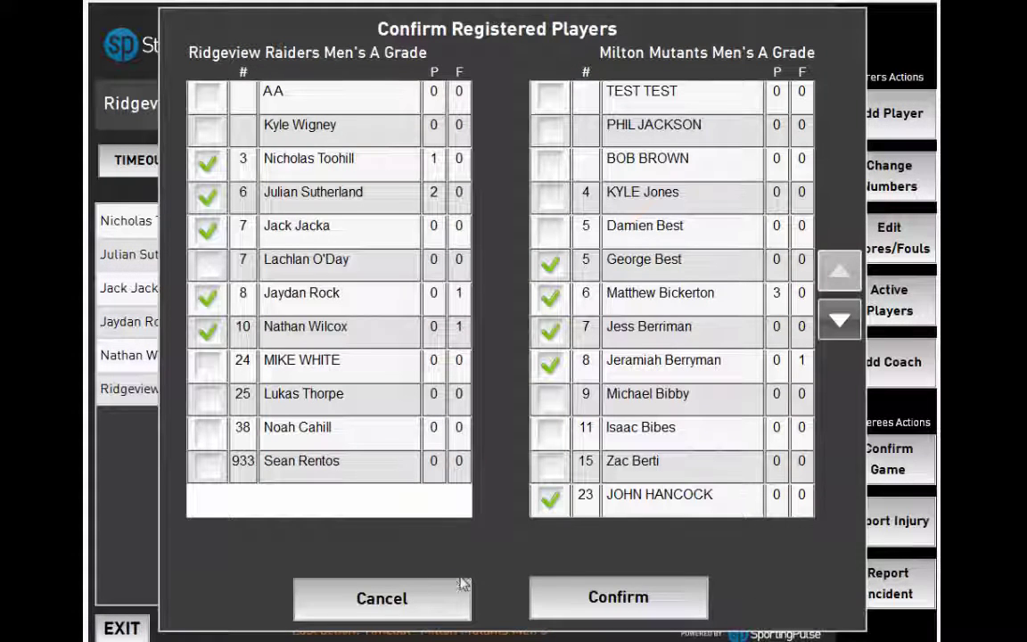
left_click(577, 597)
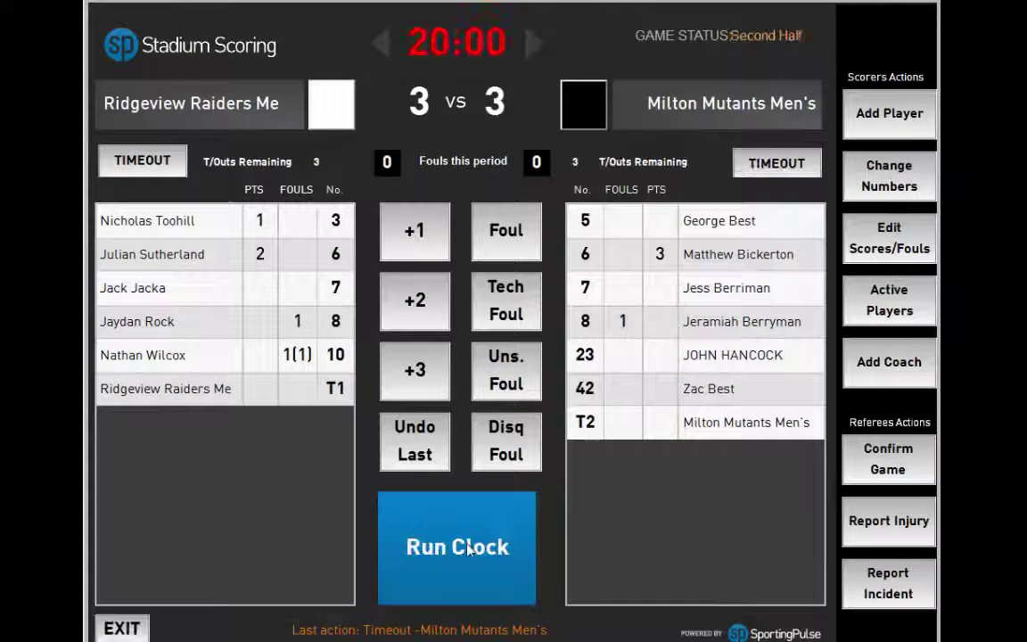
left_click(467, 548)
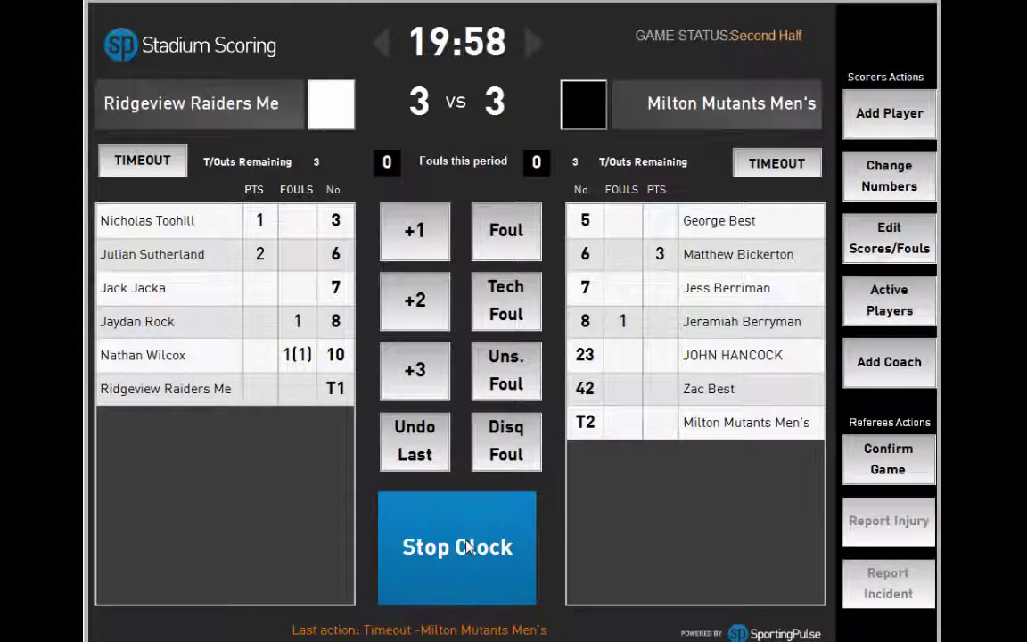
Step: Stop the clock and change the second-half game time to 04:01
left_click(467, 548)
left_click(460, 53)
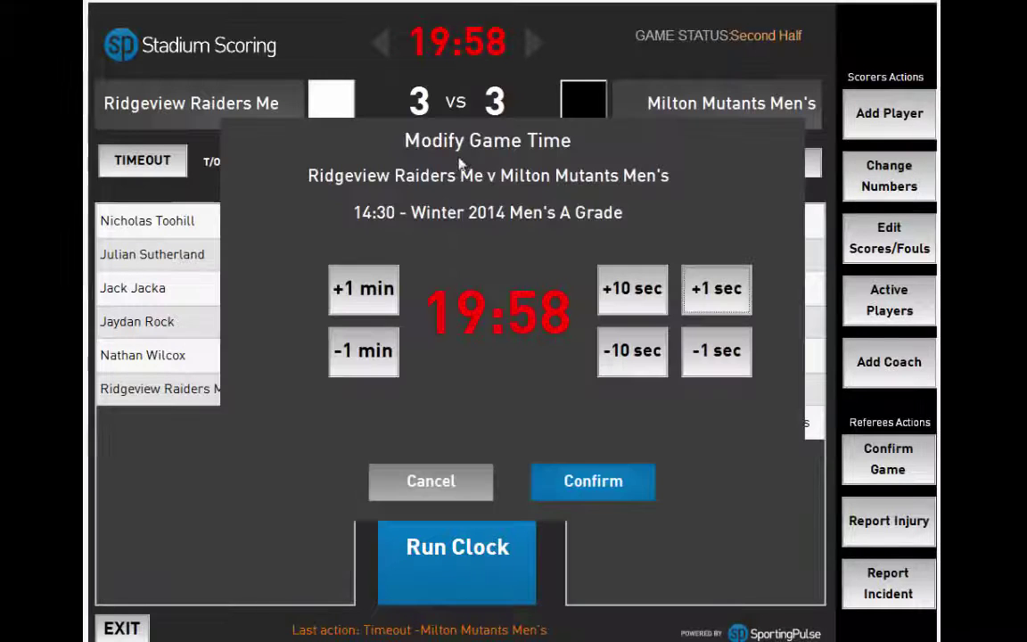
left_click(372, 364)
left_click(372, 364)
left_click(372, 363)
left_click(372, 366)
left_click(373, 365)
left_click(372, 366)
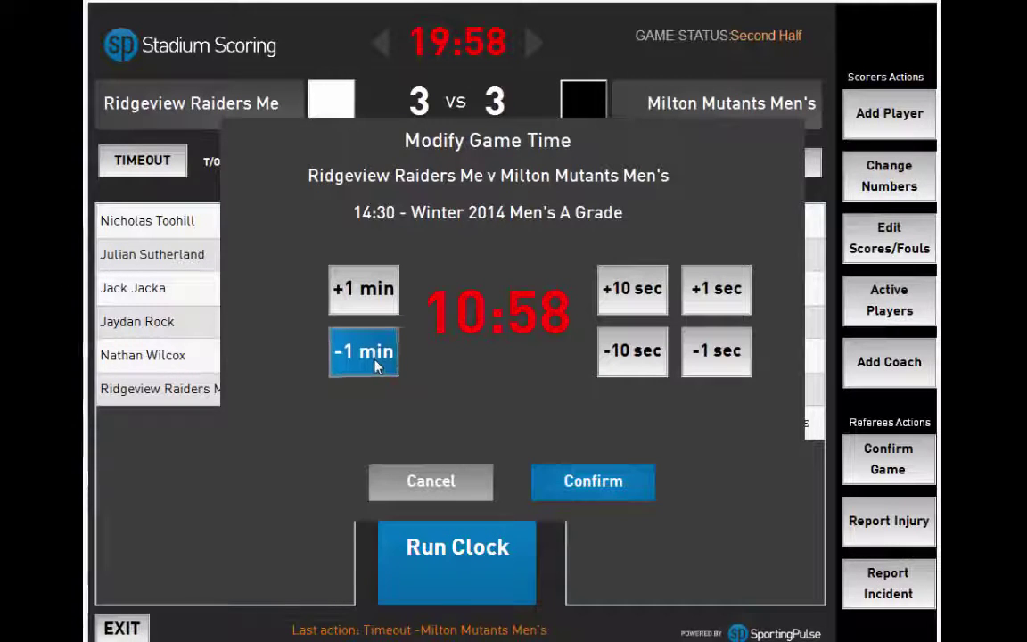
left_click(374, 366)
left_click(375, 365)
left_click(374, 365)
left_click(375, 365)
left_click(375, 365)
left_click(374, 365)
left_click(374, 366)
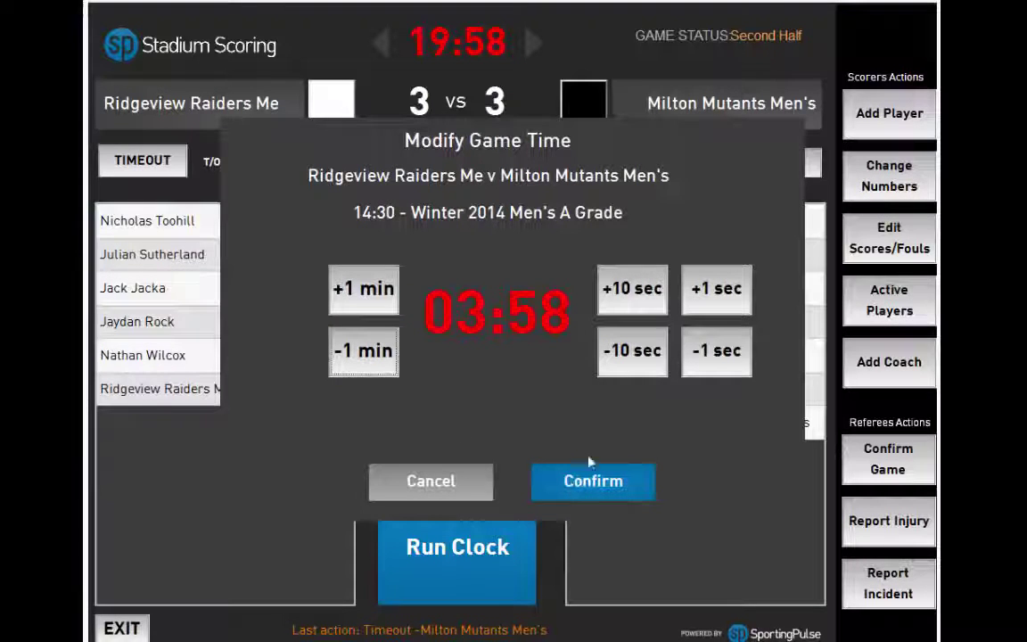
left_click(707, 308)
left_click(707, 310)
left_click(705, 309)
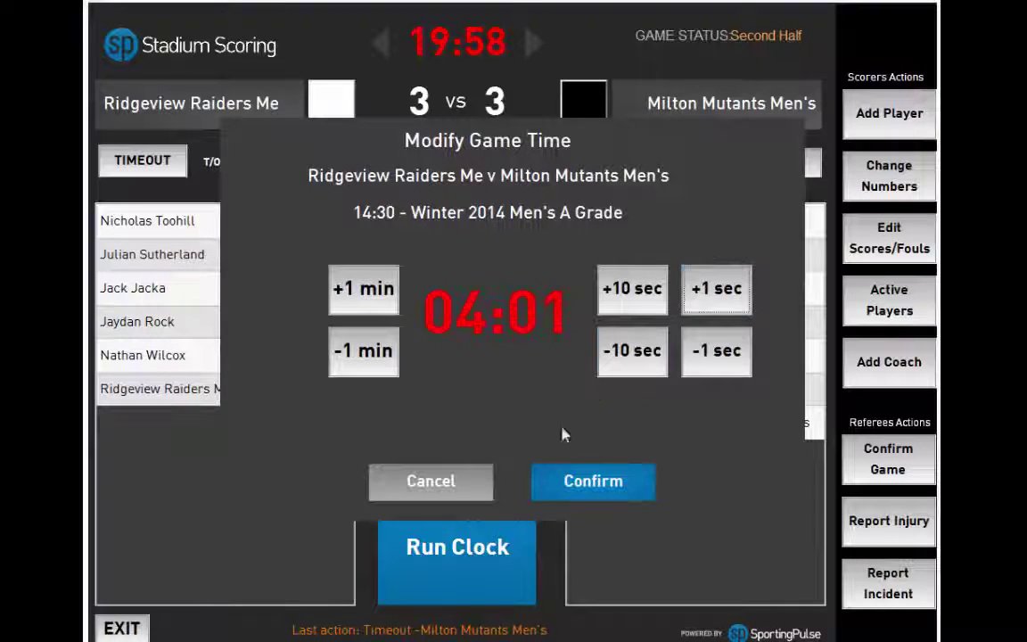
left_click(576, 489)
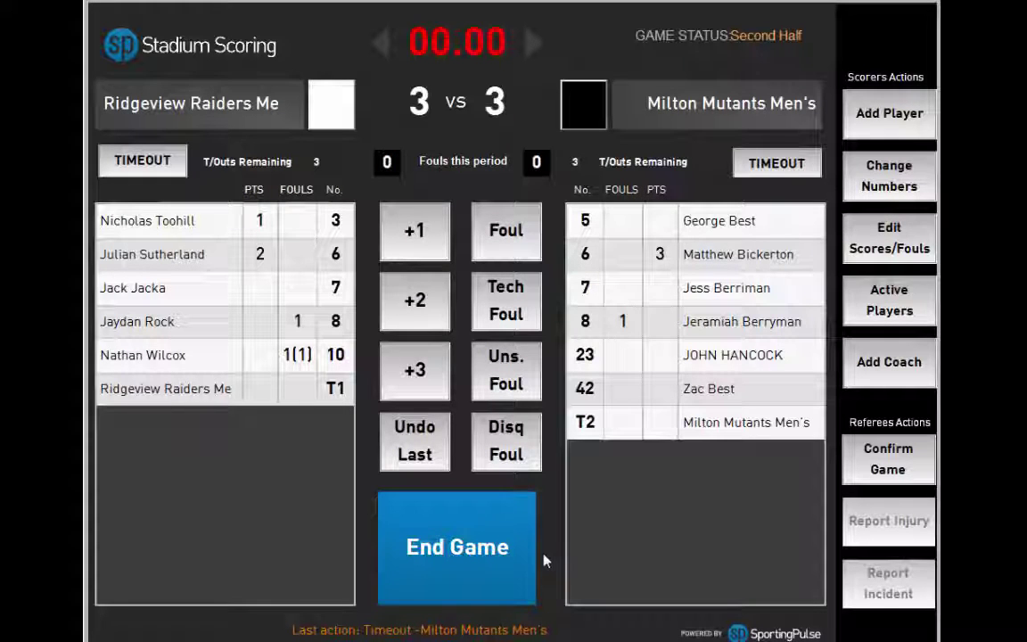
Step: End the game, add +3 for Milton #23 and Ridgeview #7, +2 for Milton #5, then confirm the 6–8 result
left_click(484, 544)
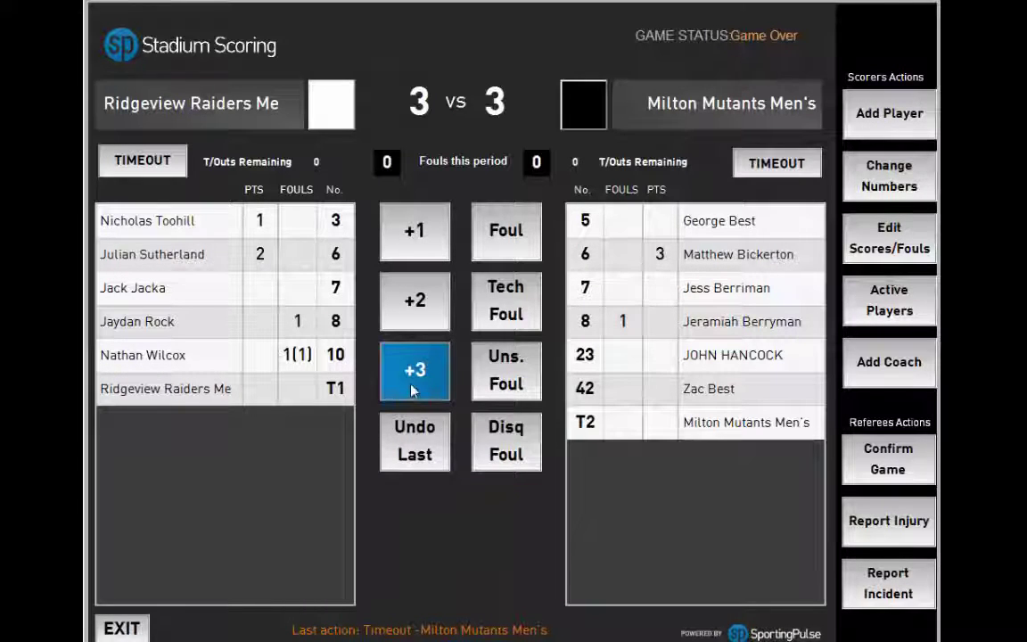
left_click(652, 357)
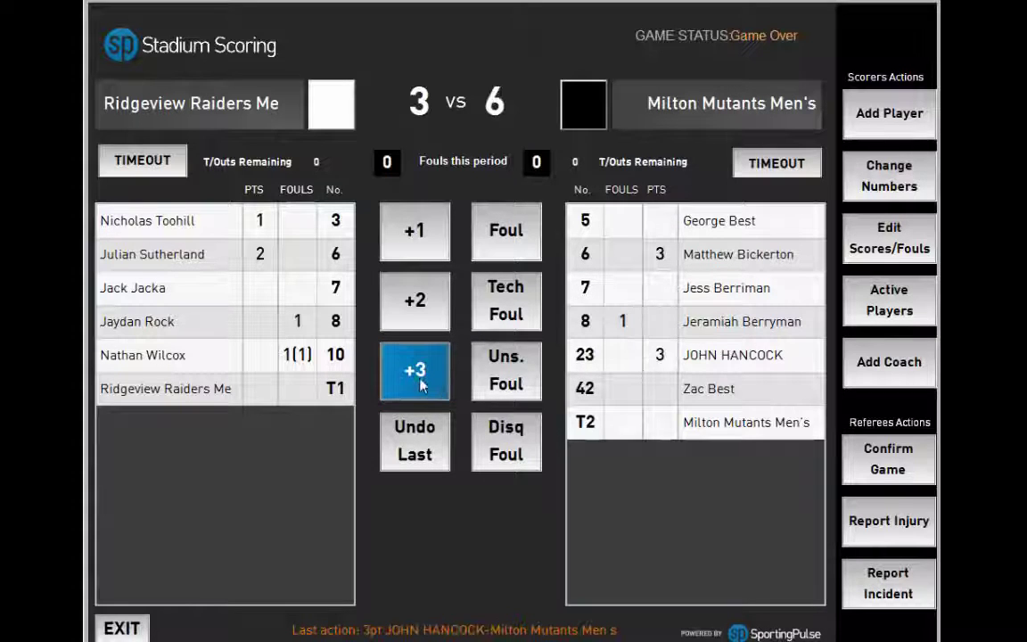
left_click(254, 288)
left_click(414, 300)
left_click(704, 220)
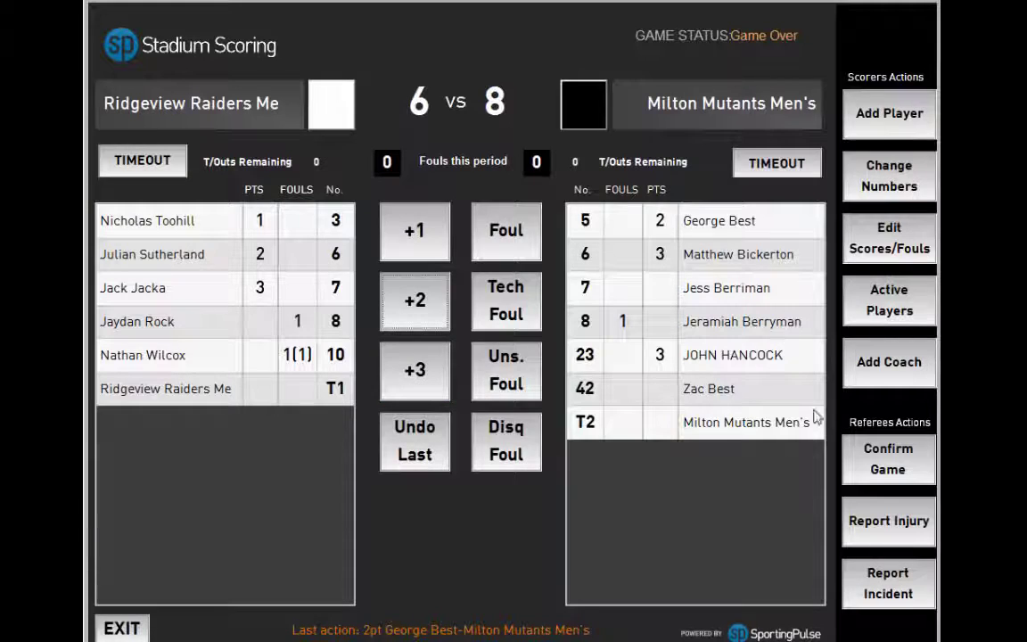
left_click(886, 459)
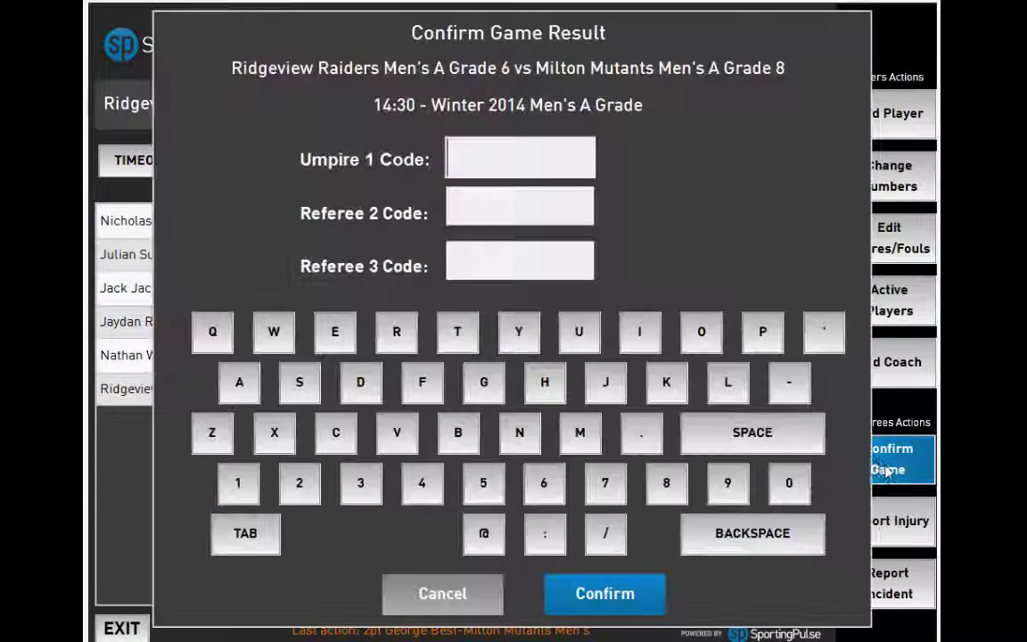